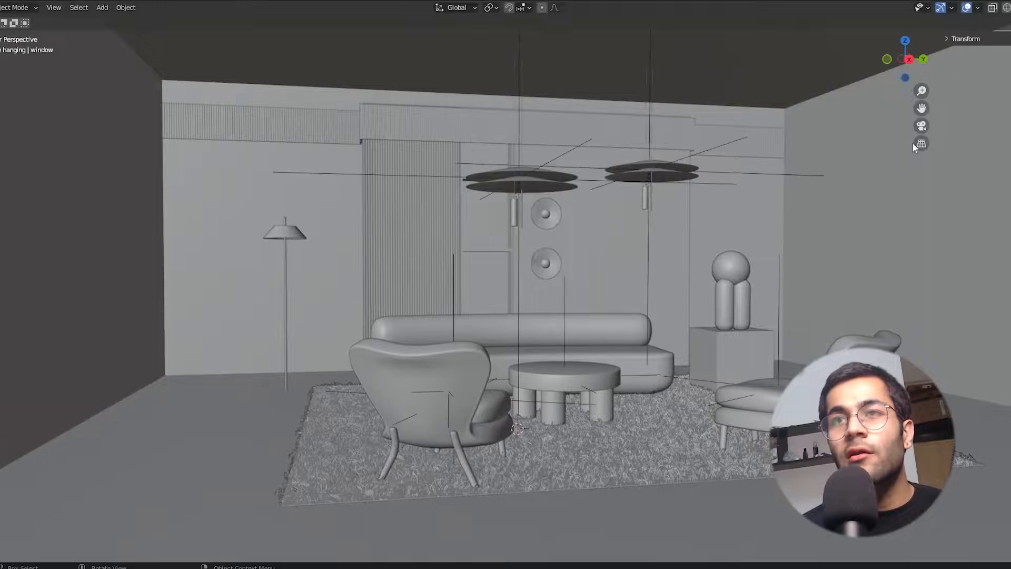
# Step: Inset the wall face, delete the inner face to leave a border frame, then begin a knife cut
pyautogui.press('z')
pyautogui.click(858, 257)
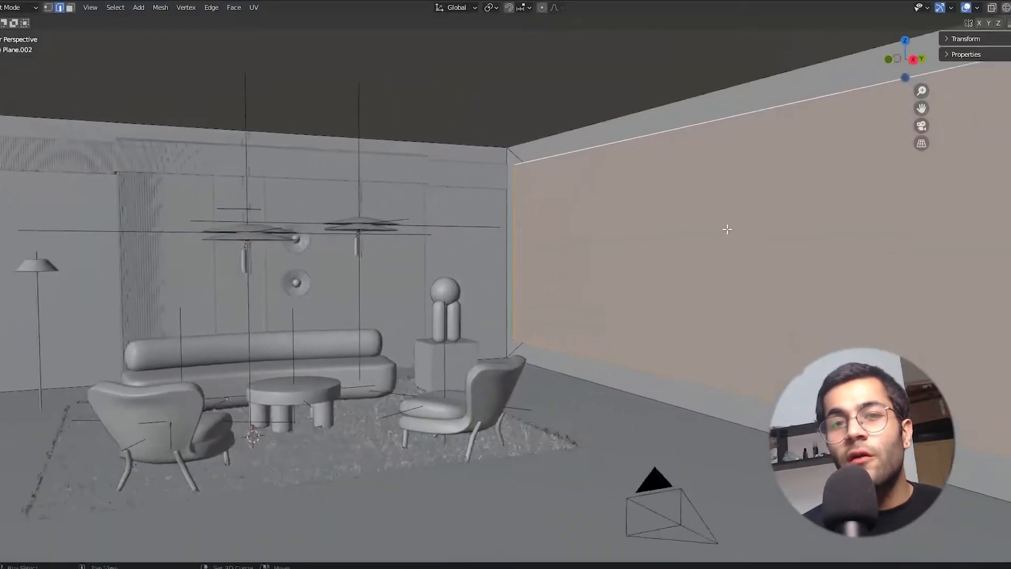
pyautogui.press('x')
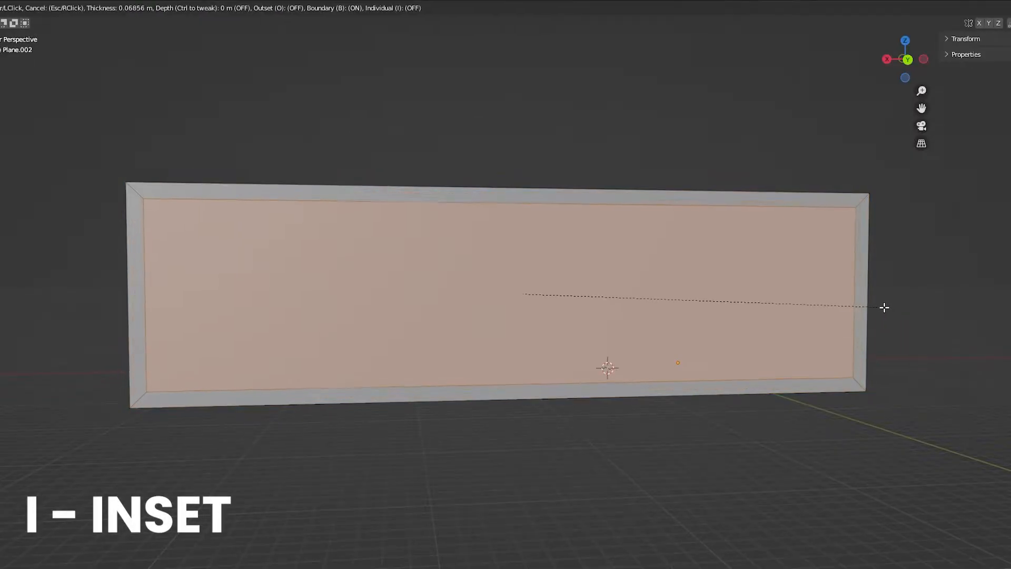
pyautogui.click(879, 308)
pyautogui.press('x')
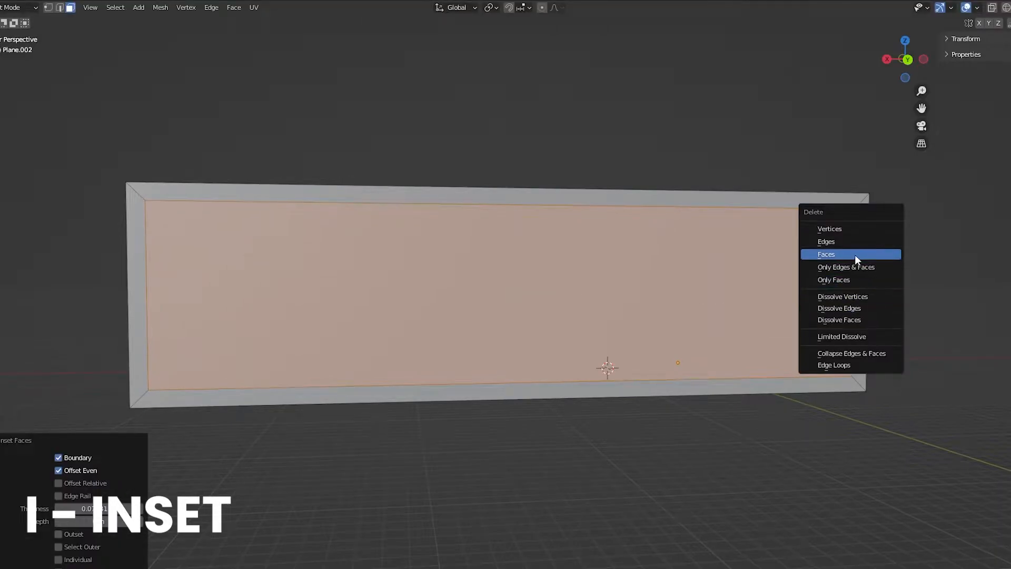
pyautogui.click(854, 255)
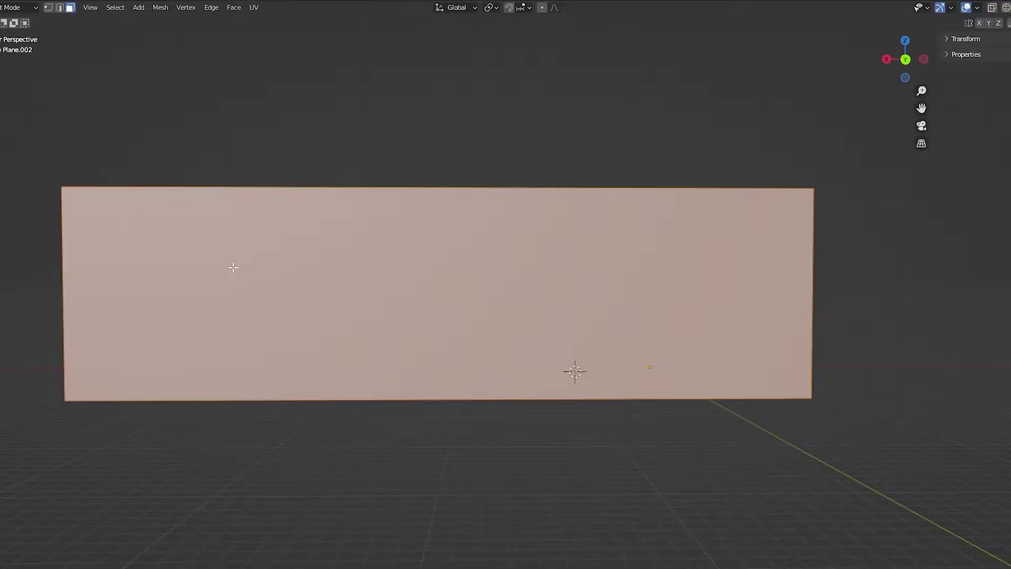
pyautogui.press('k')
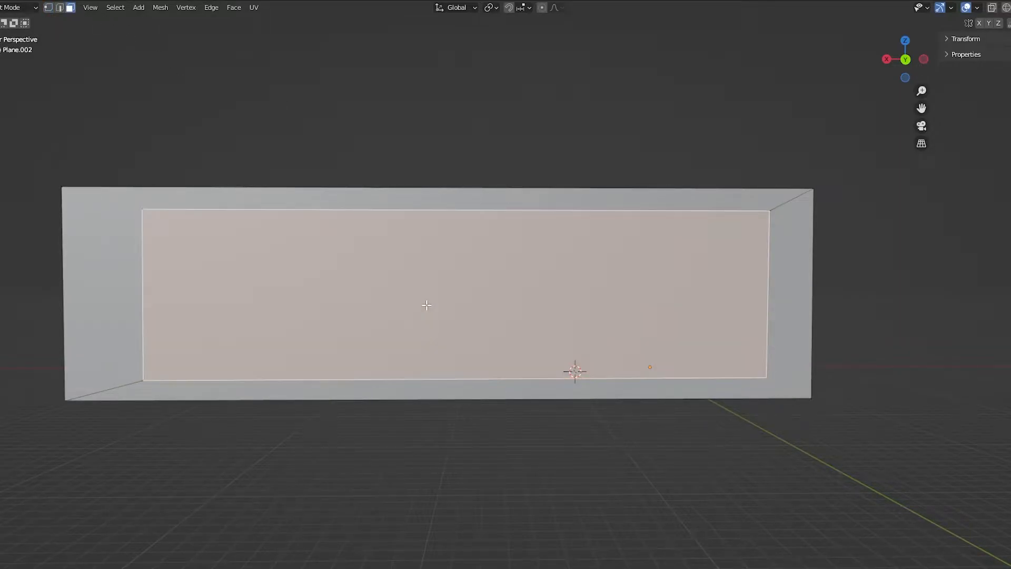
# Step: Delete the selected wall faces and add a new cube mesh as a window cutter
pyautogui.press('x')
pyautogui.click(426, 307)
pyautogui.moveTo(506, 316); pyautogui.dragTo(395, 300, button='middle')
pyautogui.hotkey('shift', 'a')
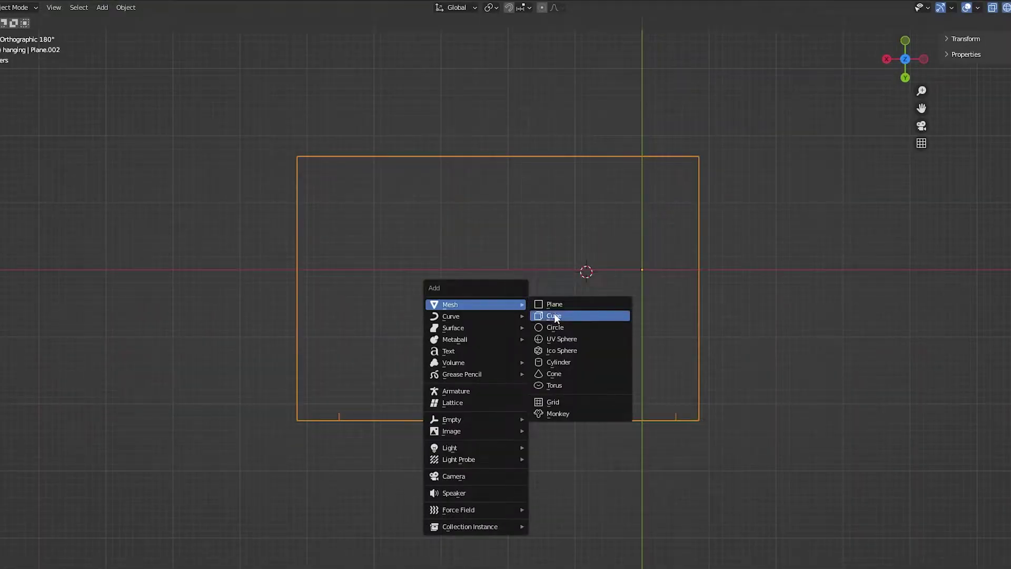
pyautogui.click(554, 316)
# Step: Move the cutter cube into the wall, viewing it in solid shading
pyautogui.press('g')
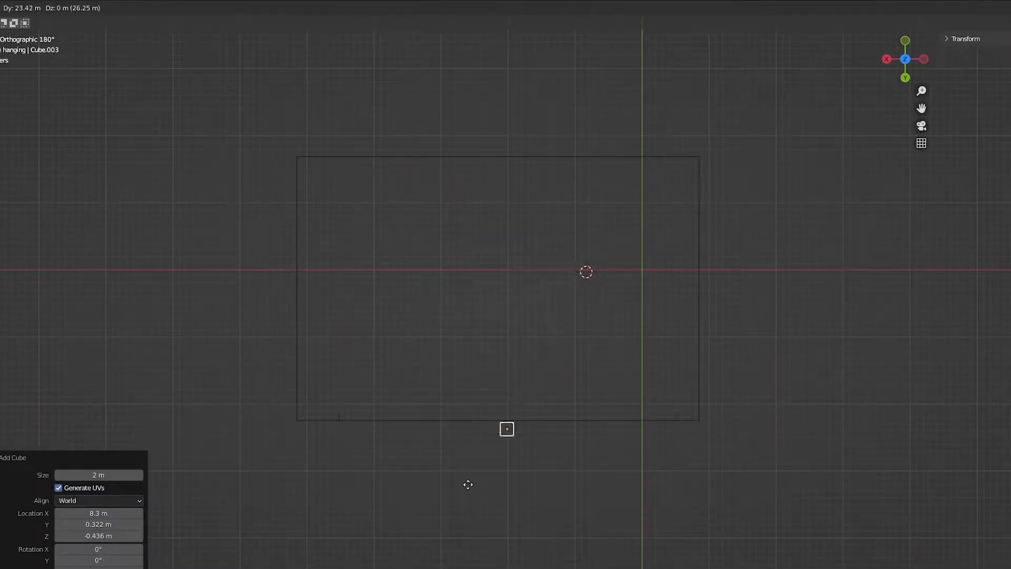
pyautogui.click(455, 486)
pyautogui.press('z')
pyautogui.click(553, 474)
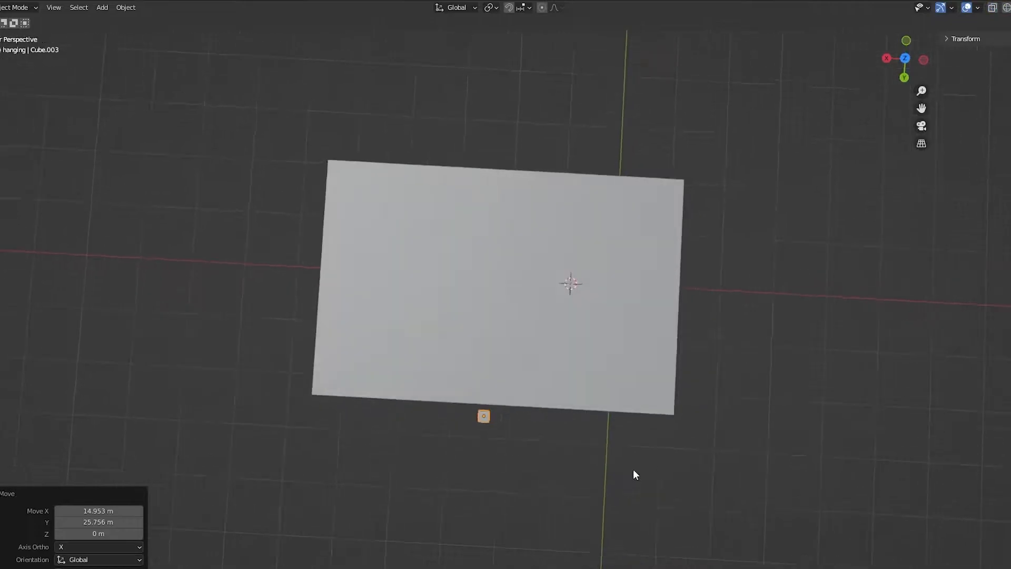
pyautogui.moveTo(633, 469); pyautogui.dragTo(685, 378, button='middle')
pyautogui.click(469, 387)
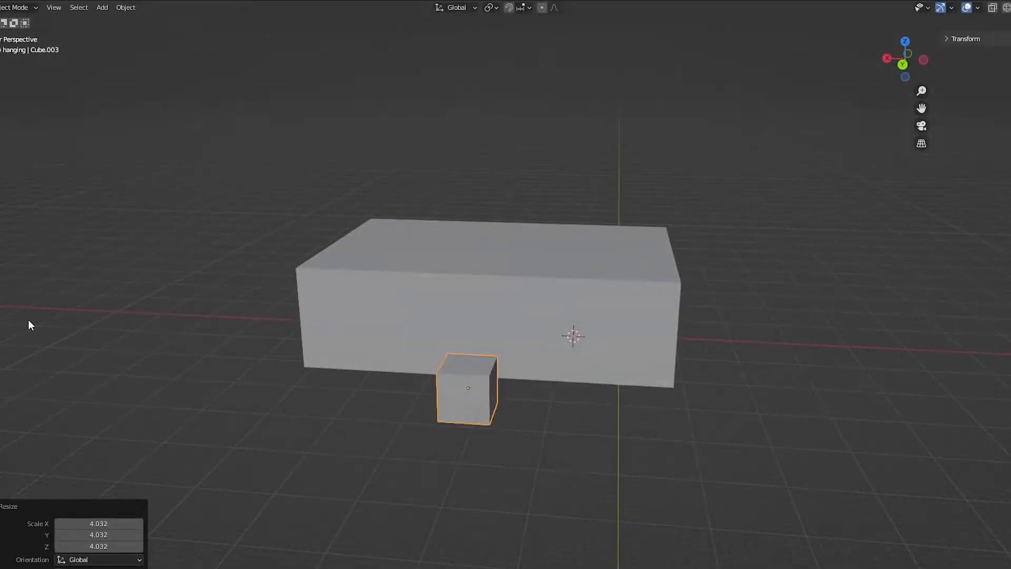
pyautogui.scroll(2, 506, 317)
# Step: Scale the cutter cube along X and Y so it stretches through the wall
pyautogui.press('s')
pyautogui.press('x')
pyautogui.click(941, 353)
pyautogui.moveTo(941, 353); pyautogui.dragTo(711, 356, button='middle')
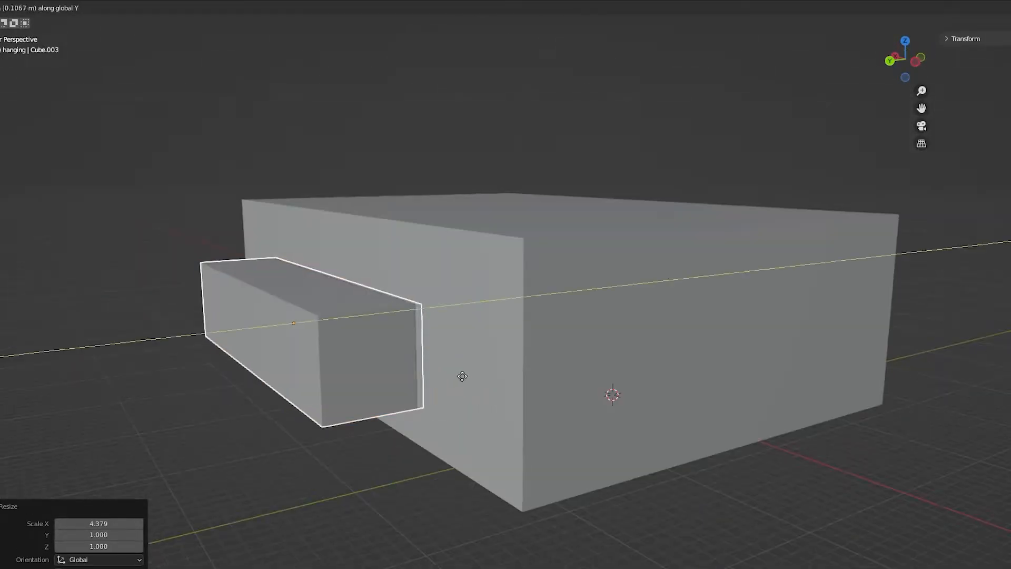
pyautogui.press('s')
pyautogui.press('y')
pyautogui.click(486, 363)
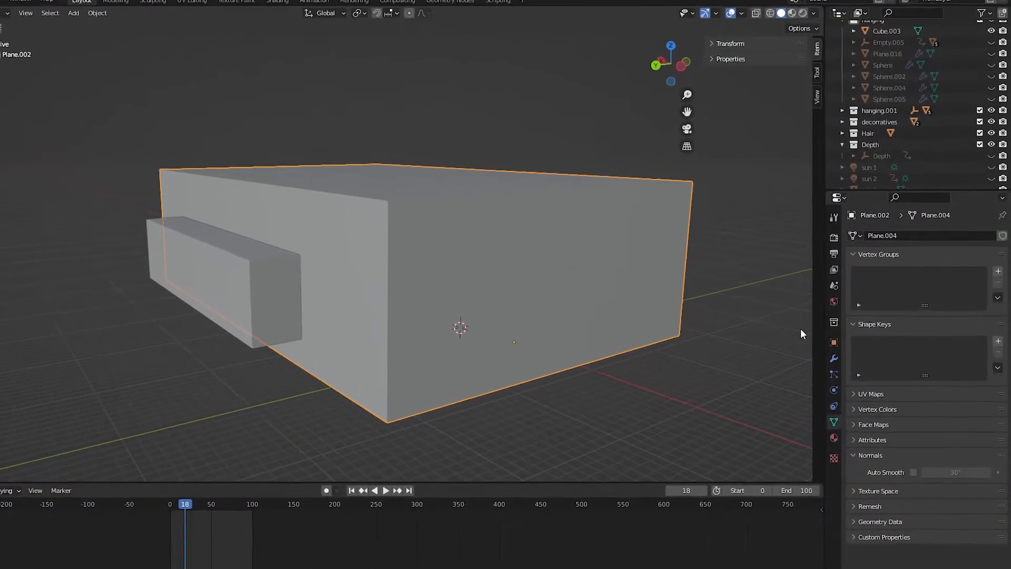
# Step: Add a Boolean modifier to Plane.002 with Cube.003 as the cutter object
pyautogui.click(823, 363)
pyautogui.click(846, 228)
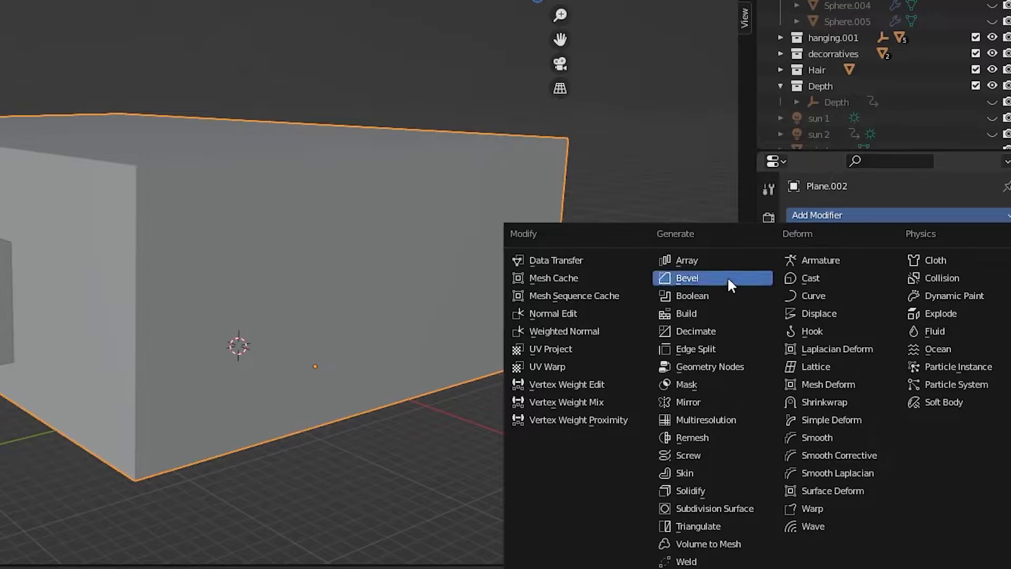
pyautogui.click(692, 296)
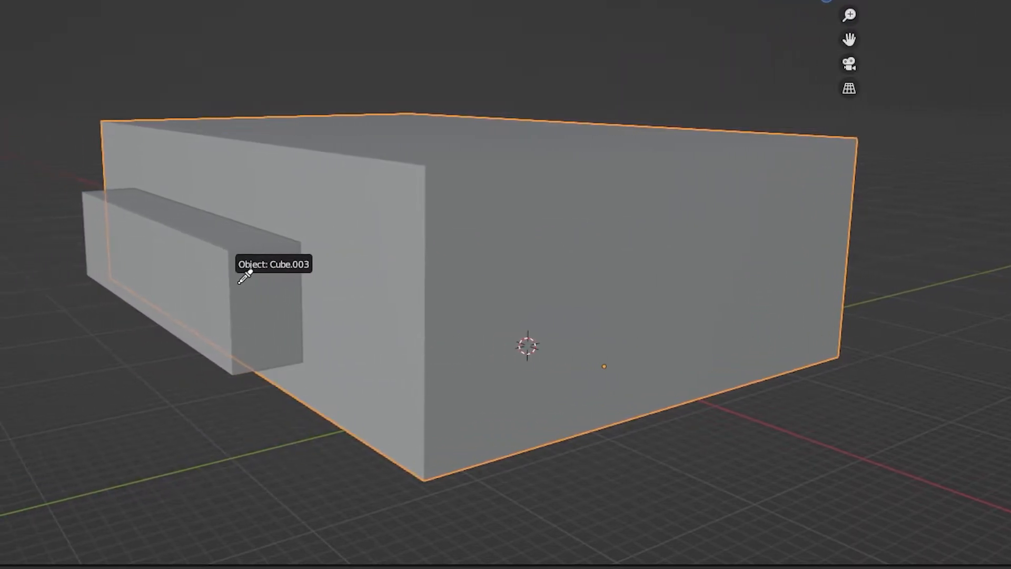
pyautogui.click(240, 273)
# Step: Hide the cutter cube, apply the Boolean window cut, and delete the leftover face
pyautogui.press('h')
pyautogui.moveTo(221, 429)
pyautogui.mouseDown(button='middle')
pyautogui.moveTo(379, 428)
pyautogui.moveTo(455, 232)
pyautogui.mouseUp(button='middle')
pyautogui.click(964, 242)
pyautogui.click(885, 259)
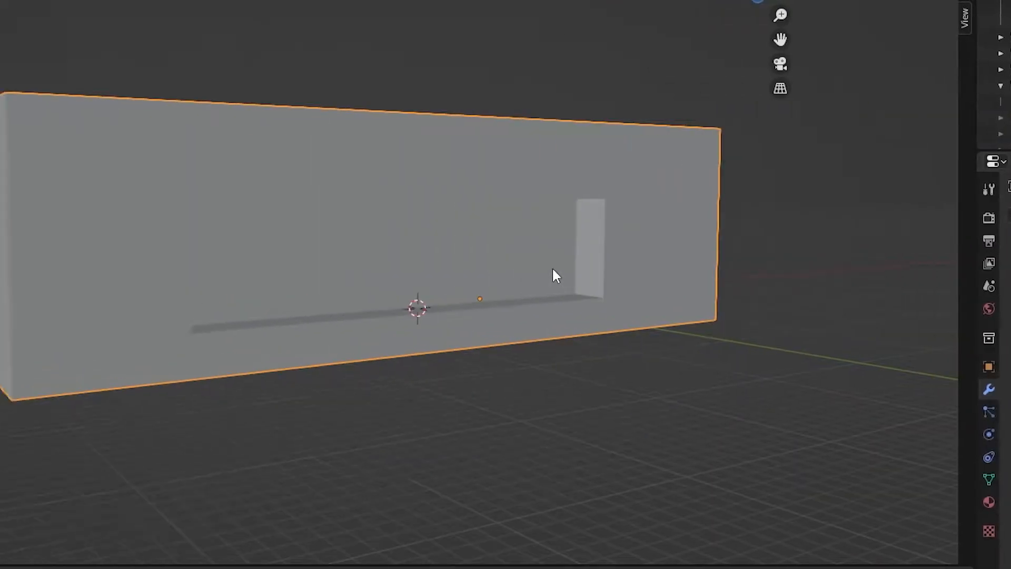
pyautogui.click(552, 266)
pyautogui.press('x')
pyautogui.click(528, 253)
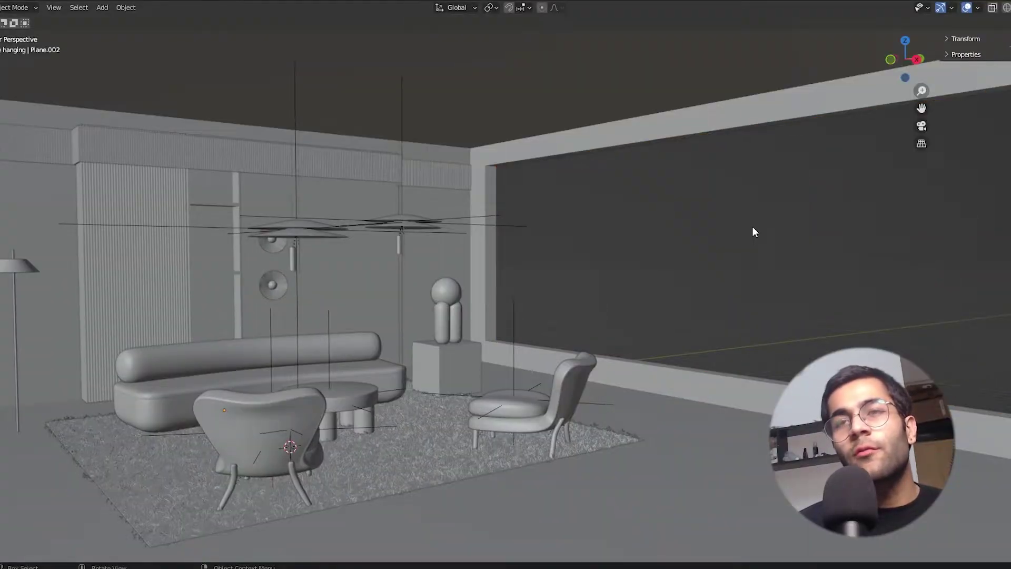
# Step: Switch the viewport to rendered shading and check the sun-lit room through the camera
pyautogui.press('z')
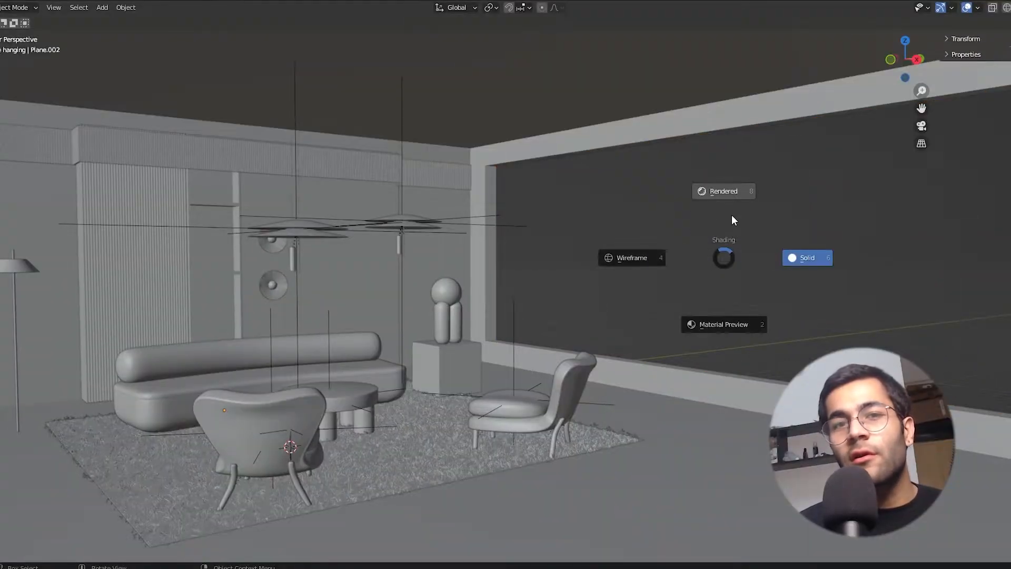
pyautogui.click(732, 215)
pyautogui.moveTo(732, 214); pyautogui.dragTo(719, 226, button='middle')
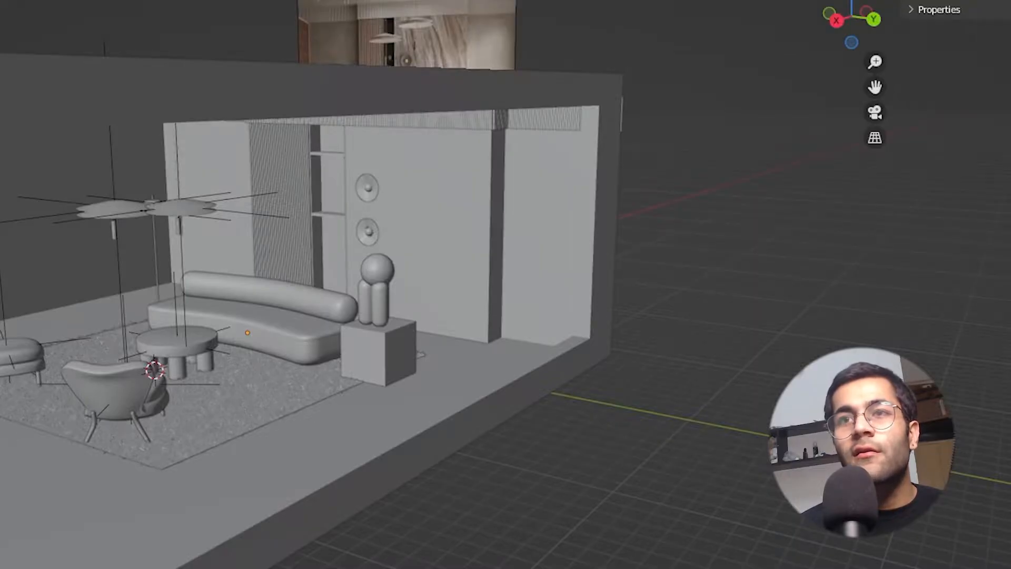
pyautogui.press('z')
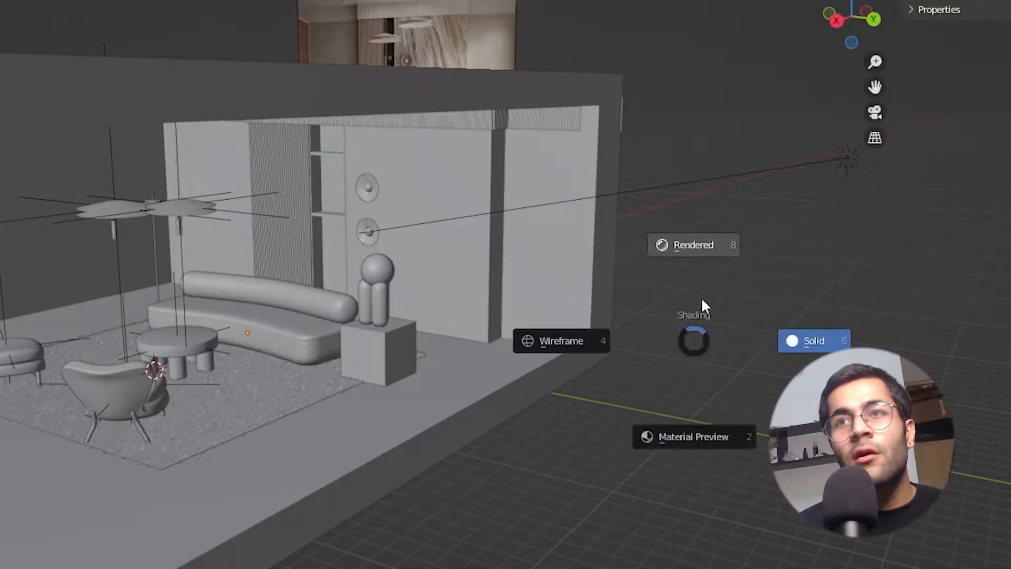
pyautogui.click(703, 293)
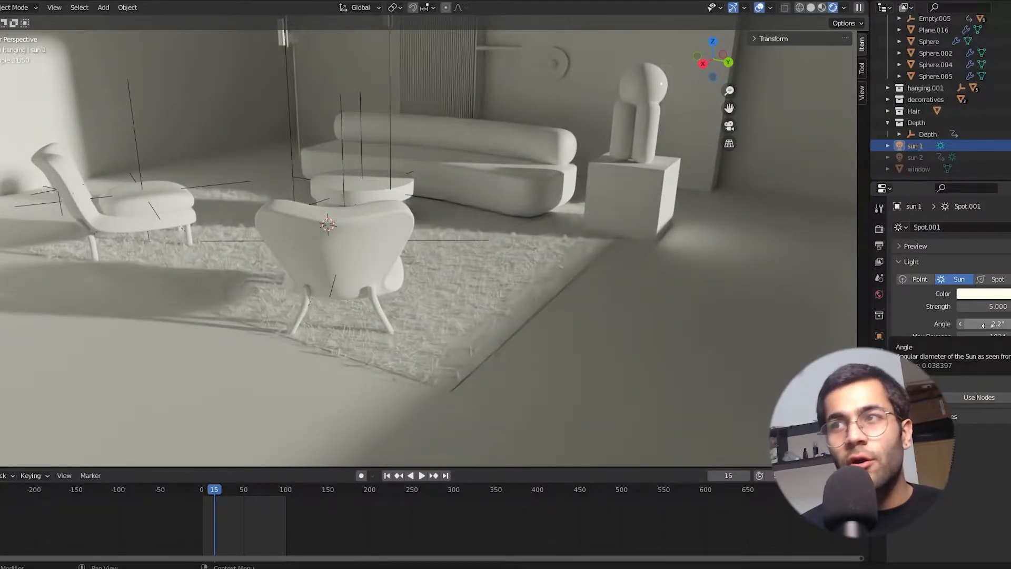
pyautogui.scroll(-5, 623, 235)
pyautogui.press('KP_0')
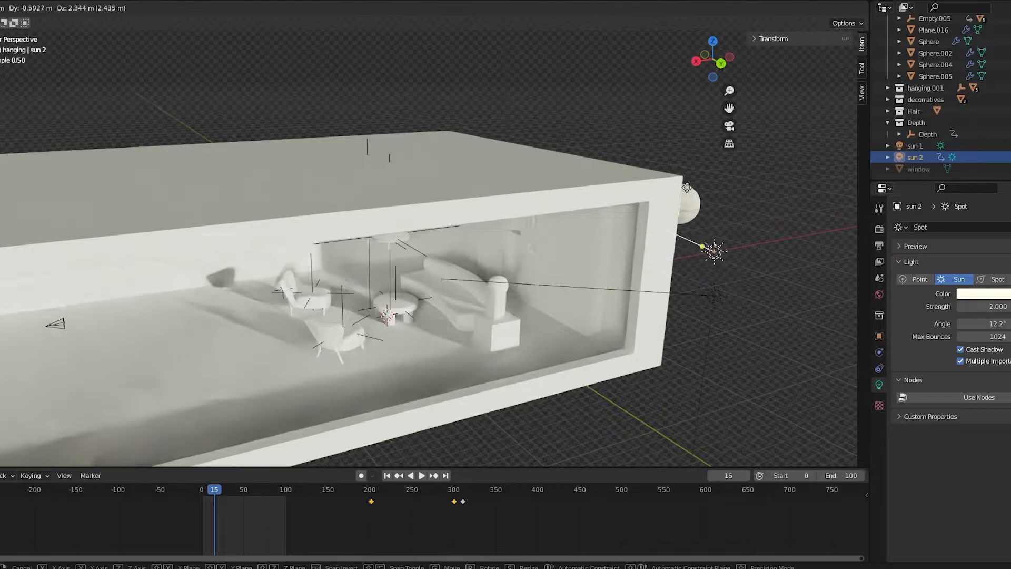
# Step: Place sun 2 at its new position and review the lighting through the scene camera
pyautogui.click(668, 231)
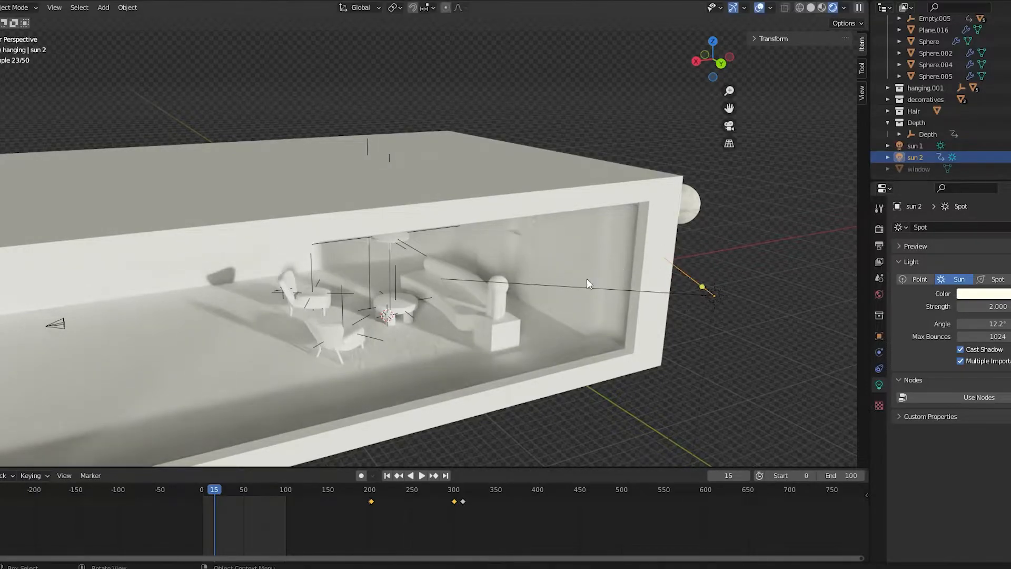
pyautogui.press('KP_0')
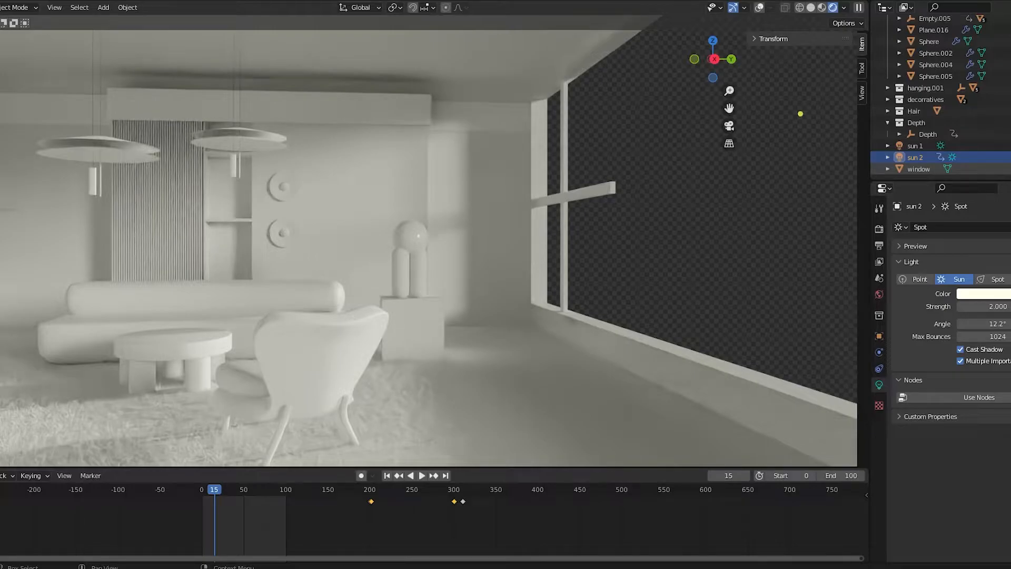
pyautogui.press('KP_0')
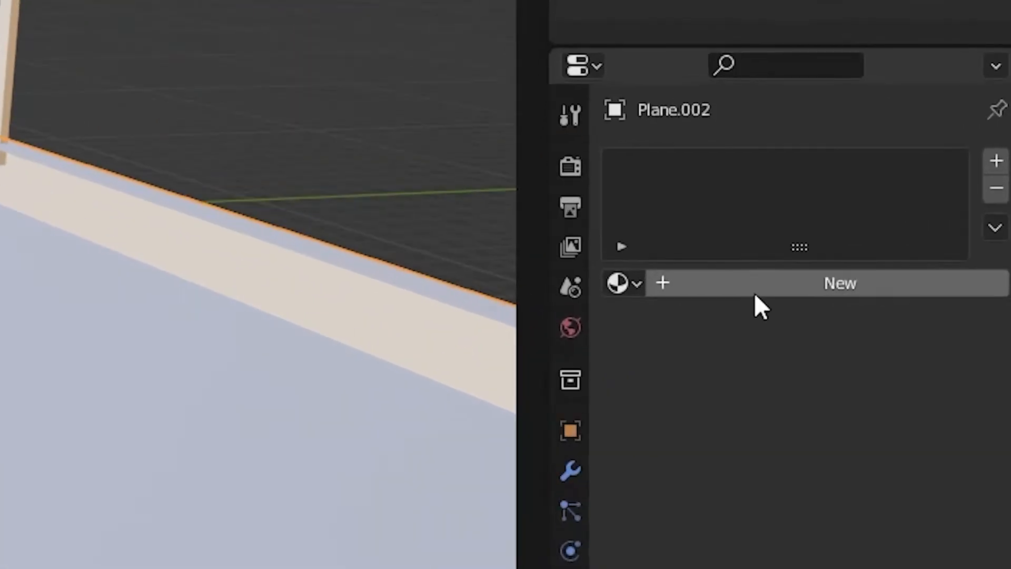
# Step: Create the PLANKS material, add a second slot with CONCRETE and assign it to the wall faces
pyautogui.click(916, 284)
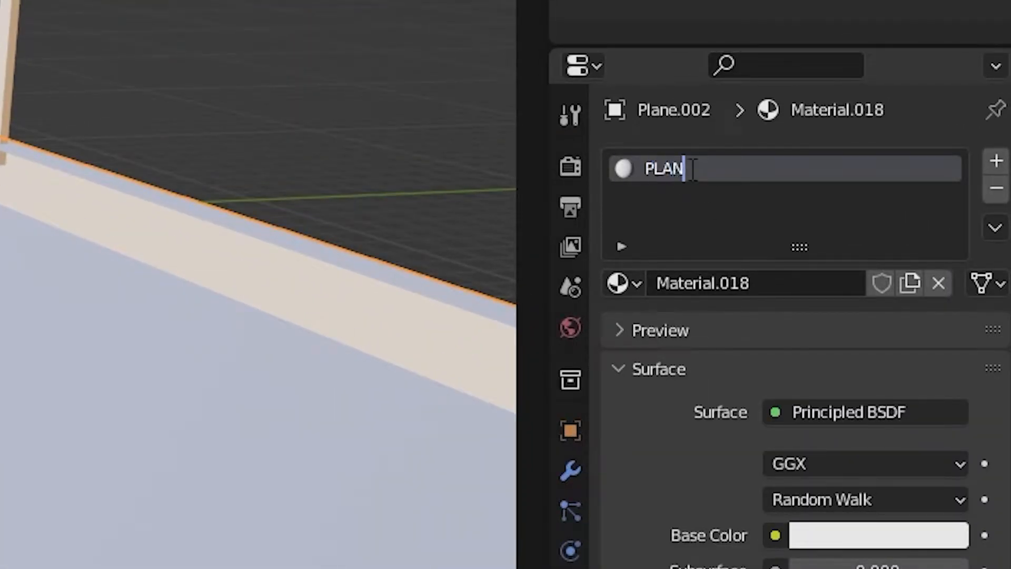
pyautogui.click(997, 166)
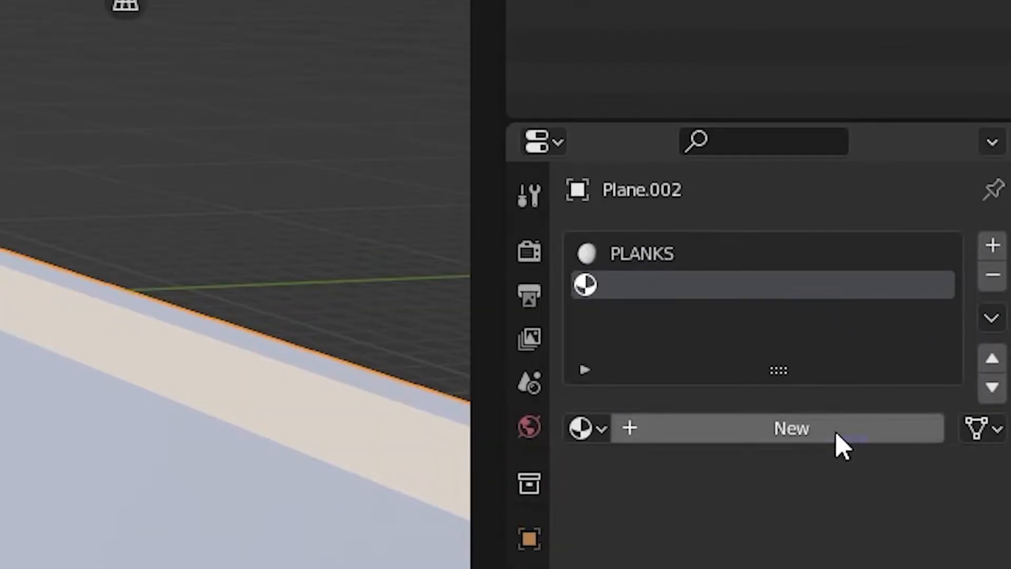
pyautogui.click(837, 428)
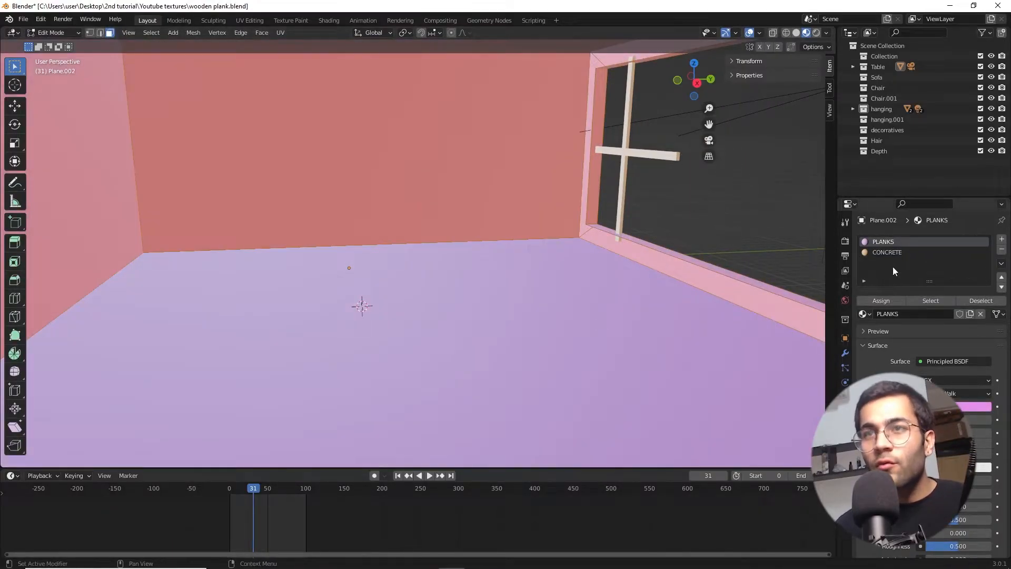
pyautogui.click(899, 252)
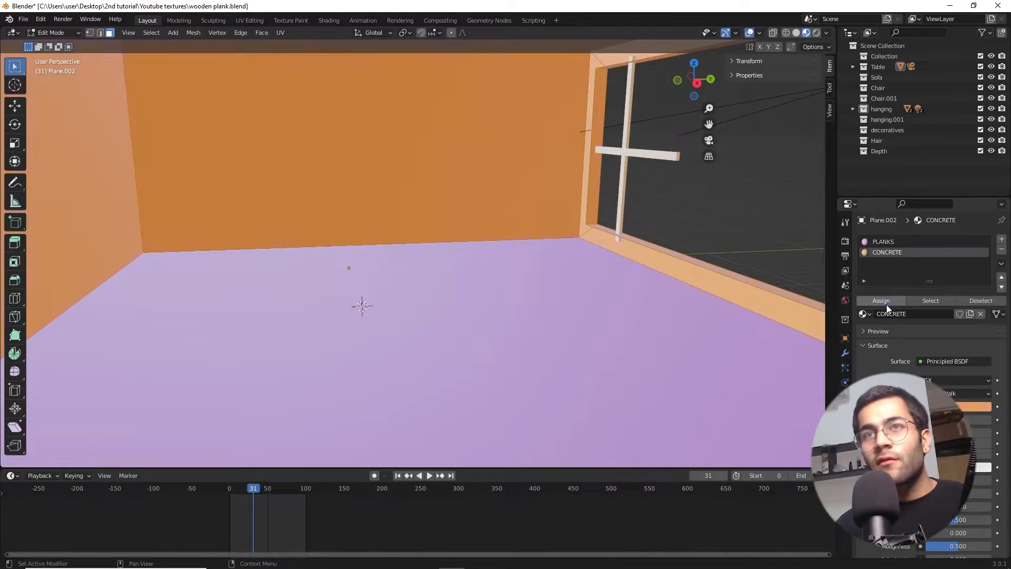
pyautogui.moveTo(555, 321)
pyautogui.mouseDown(button='middle')
pyautogui.moveTo(506, 317)
pyautogui.moveTo(551, 312)
pyautogui.mouseUp(button='middle')
pyautogui.press('Tab')
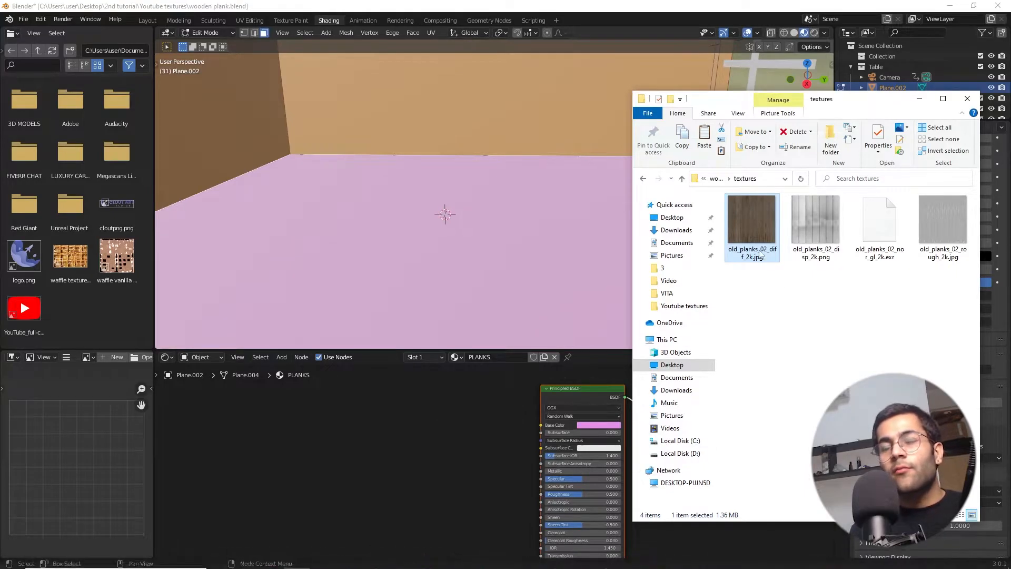
# Step: Feed the old_planks_02_diff_2k.jpg image into the PLANKS Base Color
pyautogui.moveTo(740, 237)
pyautogui.mouseDown()
pyautogui.moveTo(543, 359)
pyautogui.moveTo(396, 424)
pyautogui.mouseUp()
pyautogui.moveTo(426, 454); pyautogui.dragTo(372, 443)
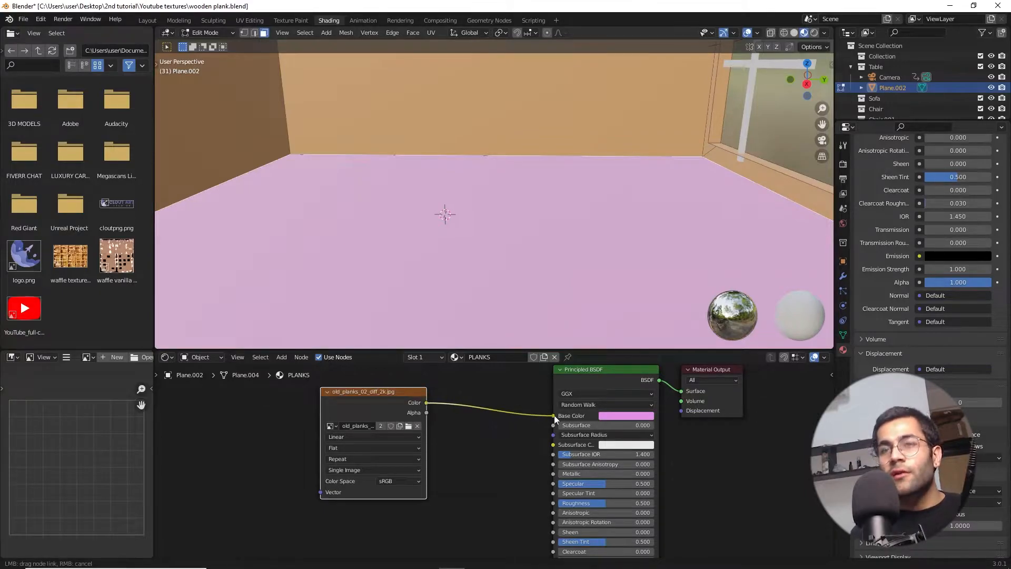
pyautogui.moveTo(427, 403); pyautogui.dragTo(554, 414)
pyautogui.moveTo(474, 237); pyautogui.dragTo(514, 206, button='middle')
pyautogui.moveTo(474, 350); pyautogui.dragTo(474, 424)
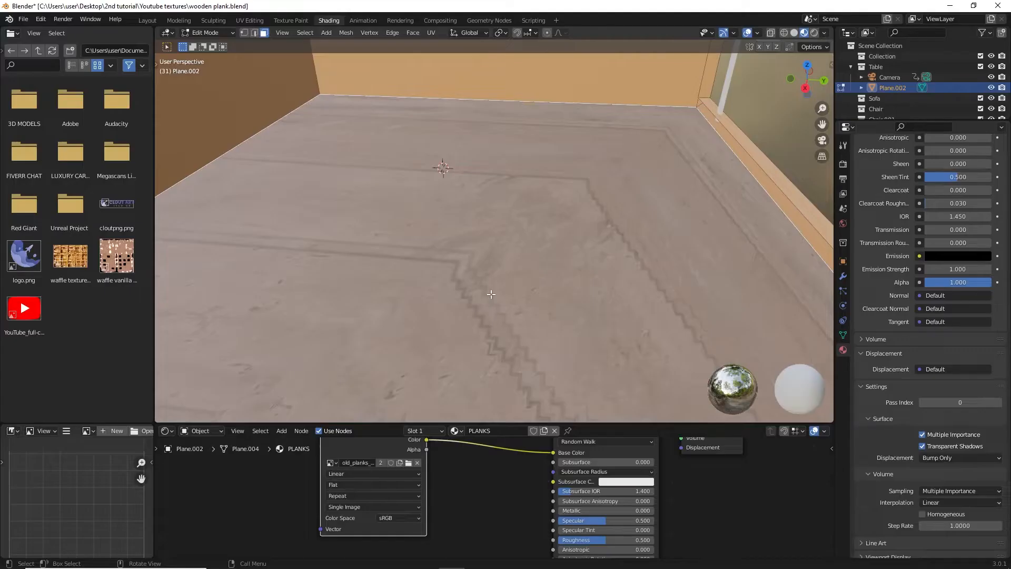
# Step: Unwrap the floor with Smart UV Project so the planks run straight
pyautogui.press('u')
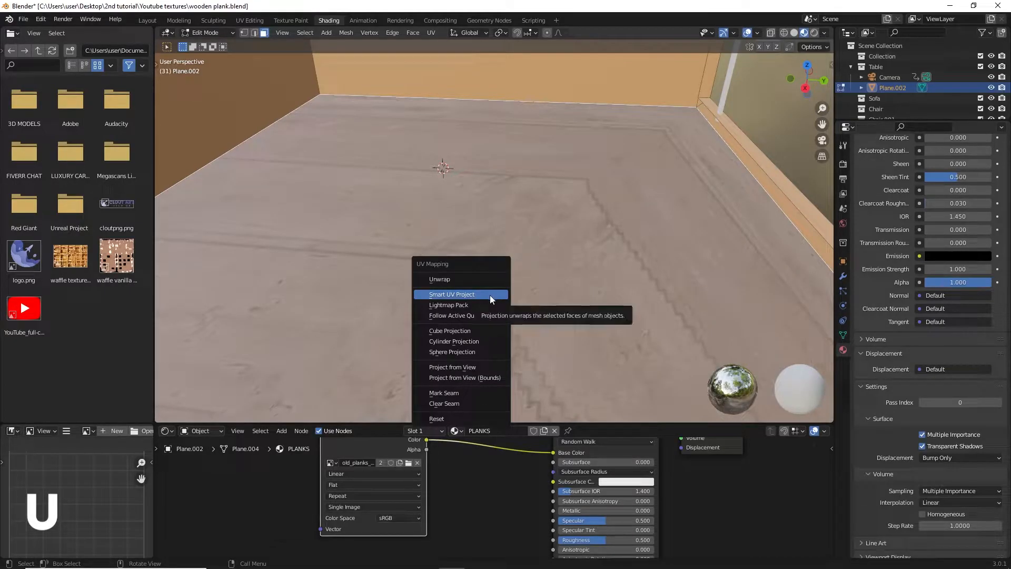
pyautogui.click(490, 294)
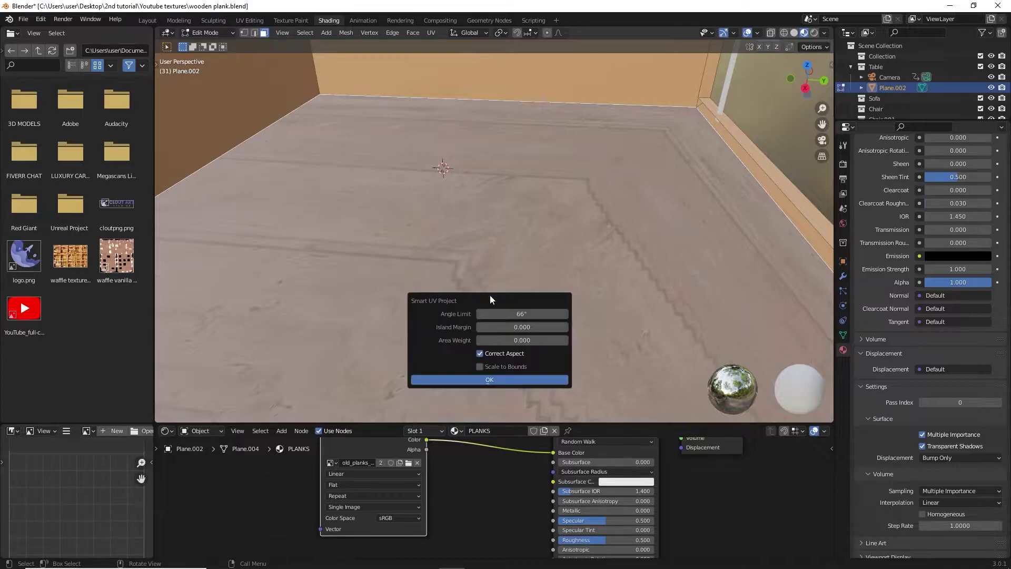
pyautogui.click(504, 380)
pyautogui.press('Tab')
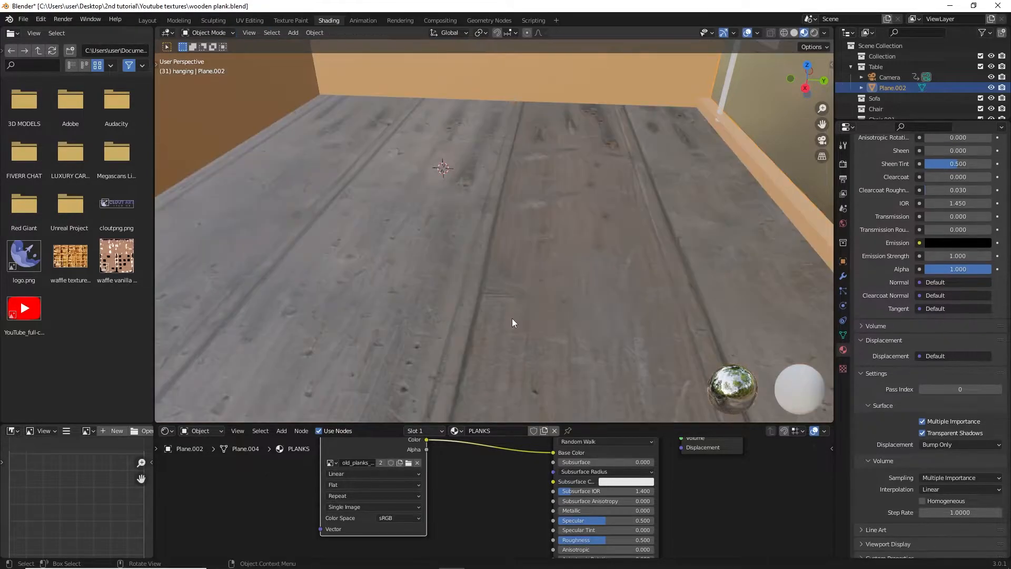
# Step: Add Texture Coordinate and Mapping nodes via Ctrl+T and open the Add-ons preferences for Node Wrangler
pyautogui.hotkey('ctrl', 't')
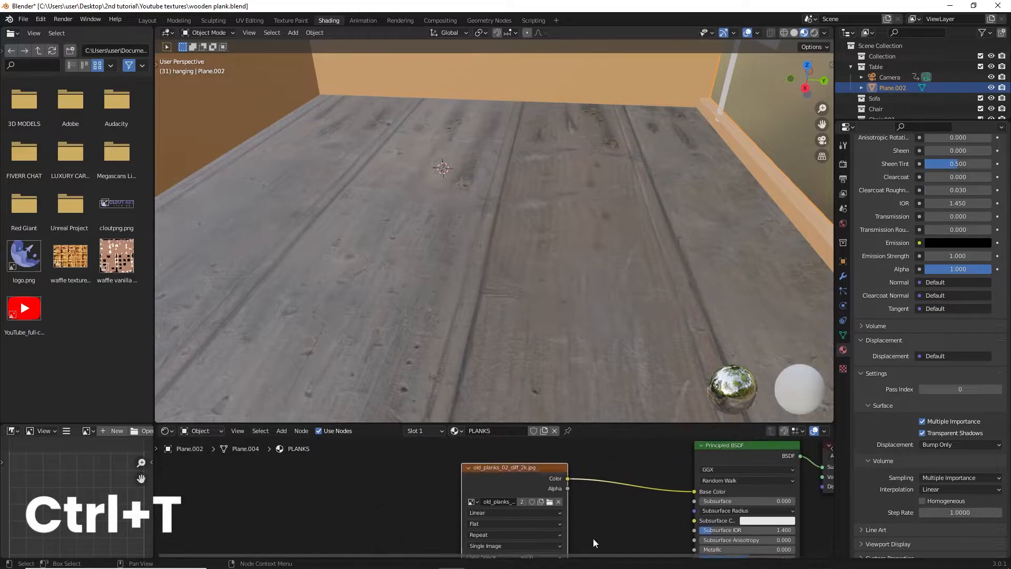
pyautogui.moveTo(442, 512); pyautogui.dragTo(495, 451, button='middle')
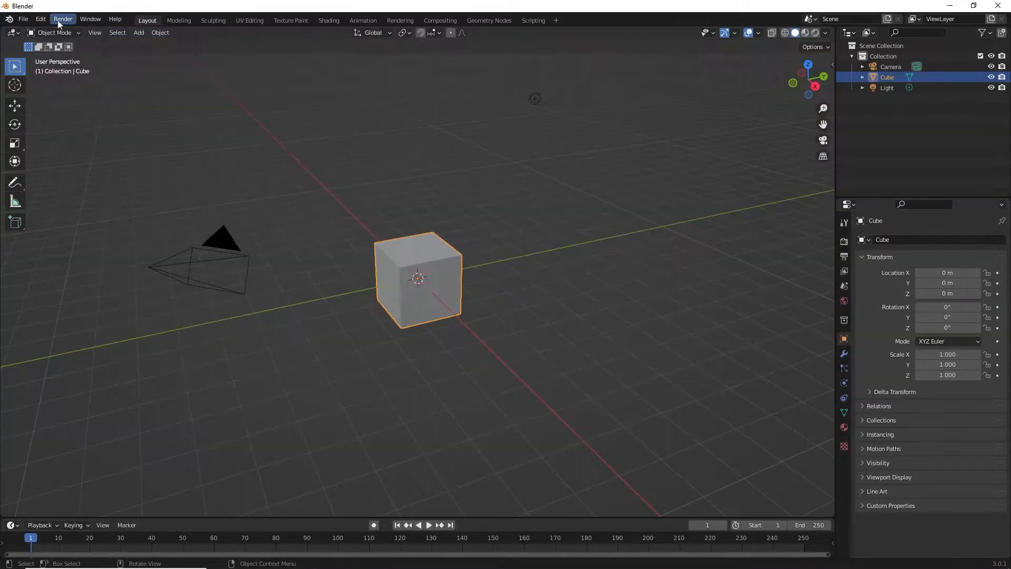
pyautogui.click(41, 19)
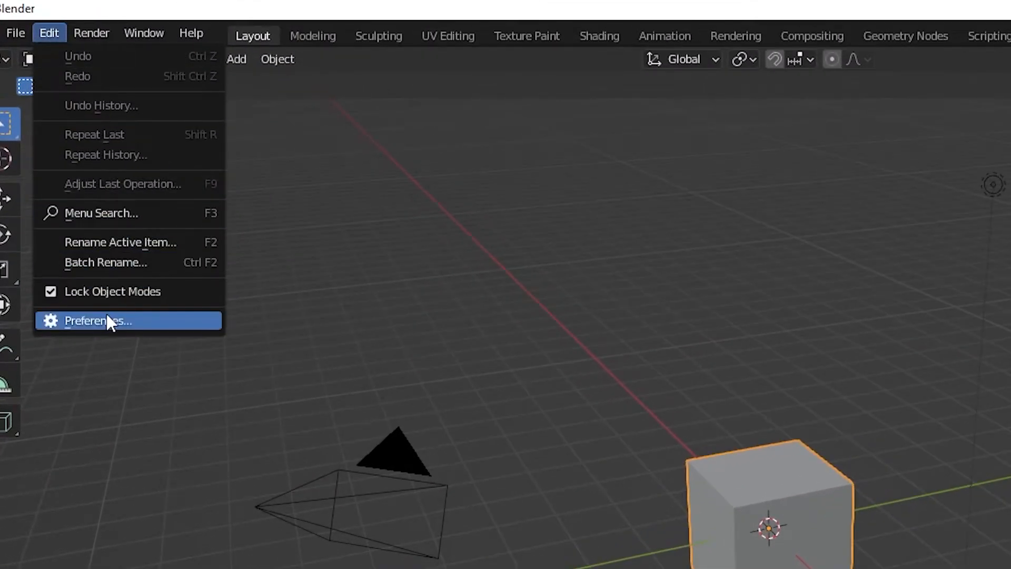
pyautogui.click(107, 313)
pyautogui.click(118, 236)
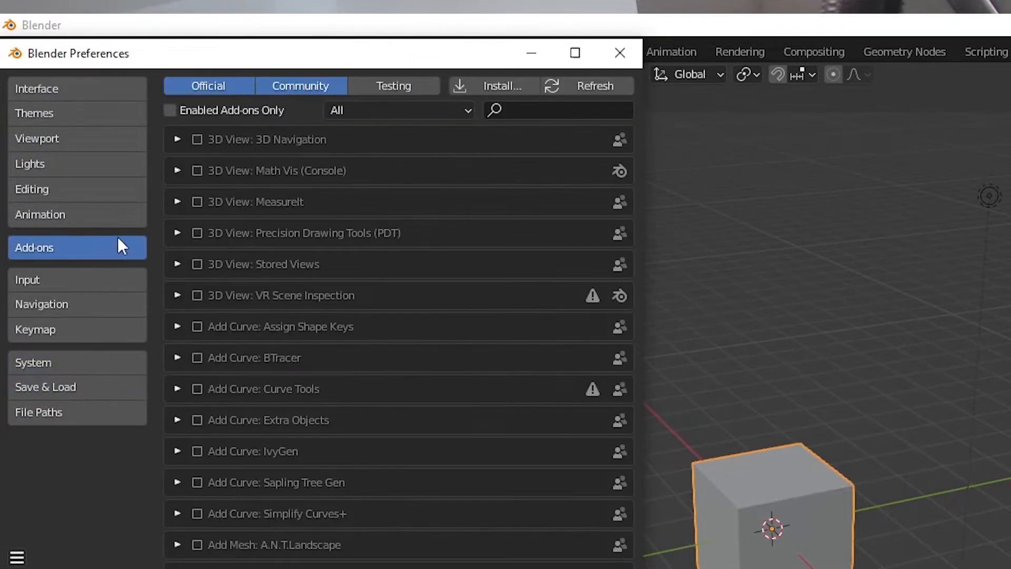
pyautogui.write('NODE WR')
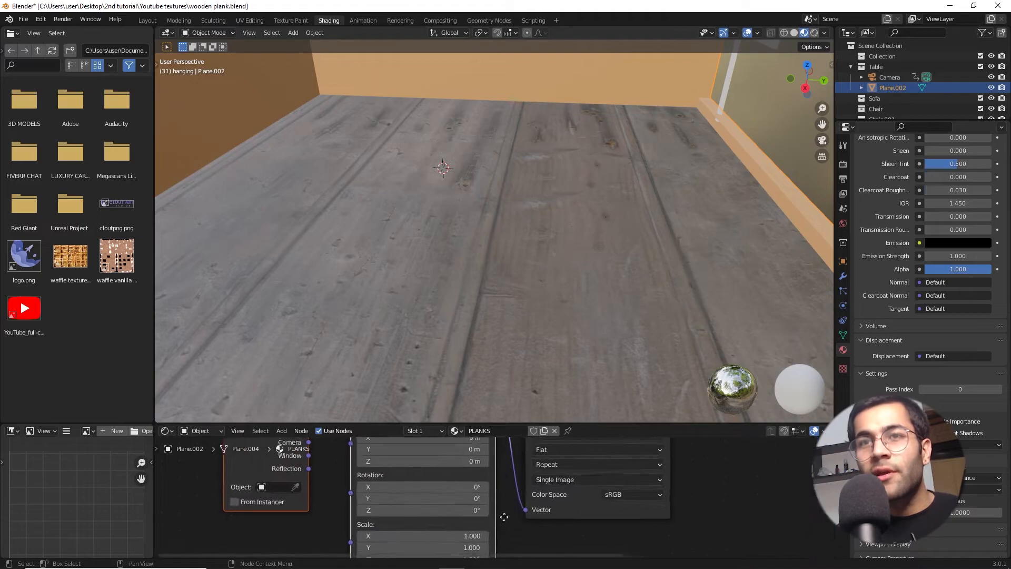
# Step: Rotate the plank mapping 90° on Z and stretch its Y scale to 4.100
pyautogui.moveTo(528, 512); pyautogui.dragTo(516, 519, button='middle')
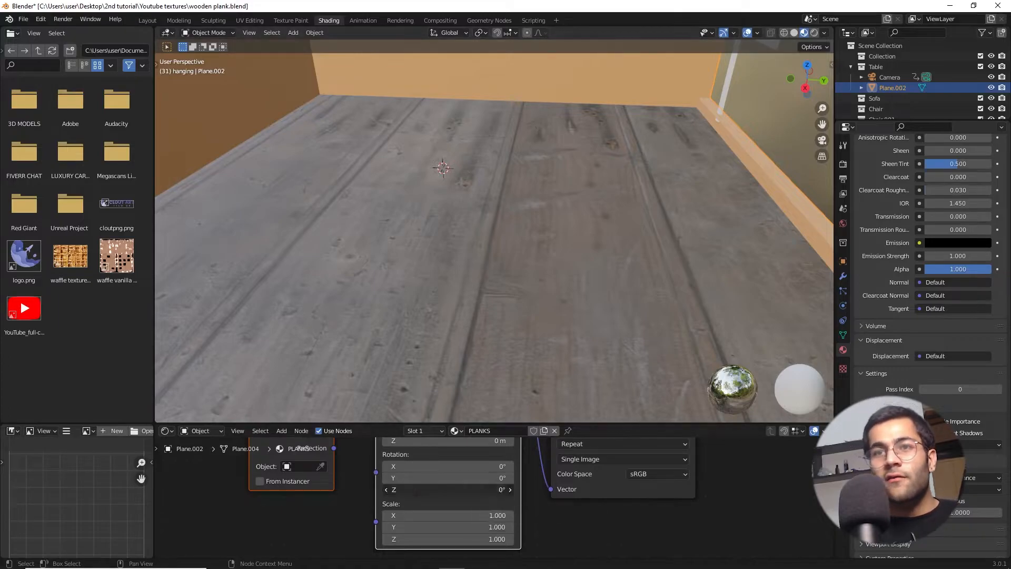
pyautogui.write('90')
pyautogui.press('Return')
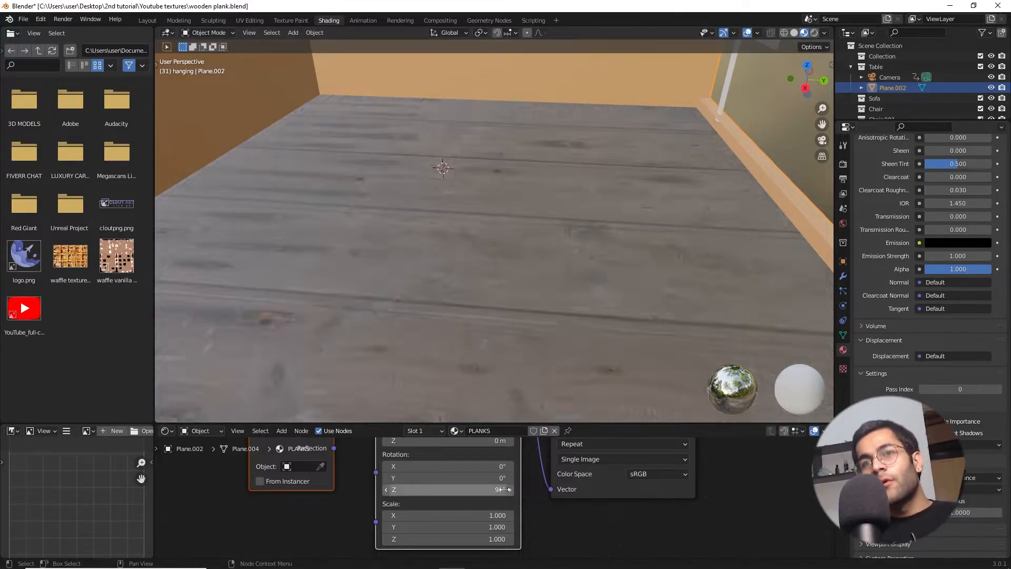
pyautogui.moveTo(536, 518); pyautogui.dragTo(527, 514, button='middle')
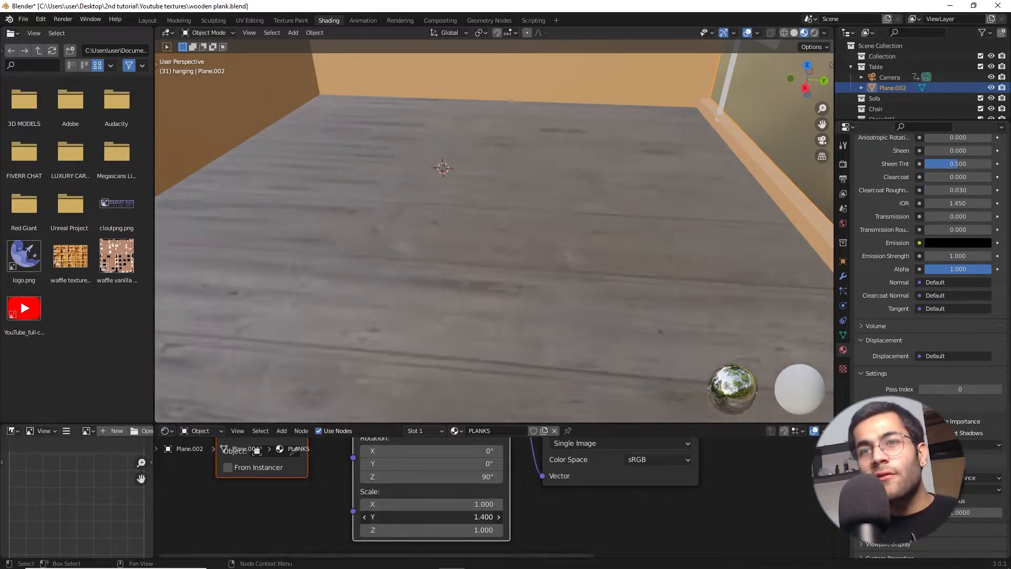
pyautogui.moveTo(431, 516); pyautogui.dragTo(497, 516)
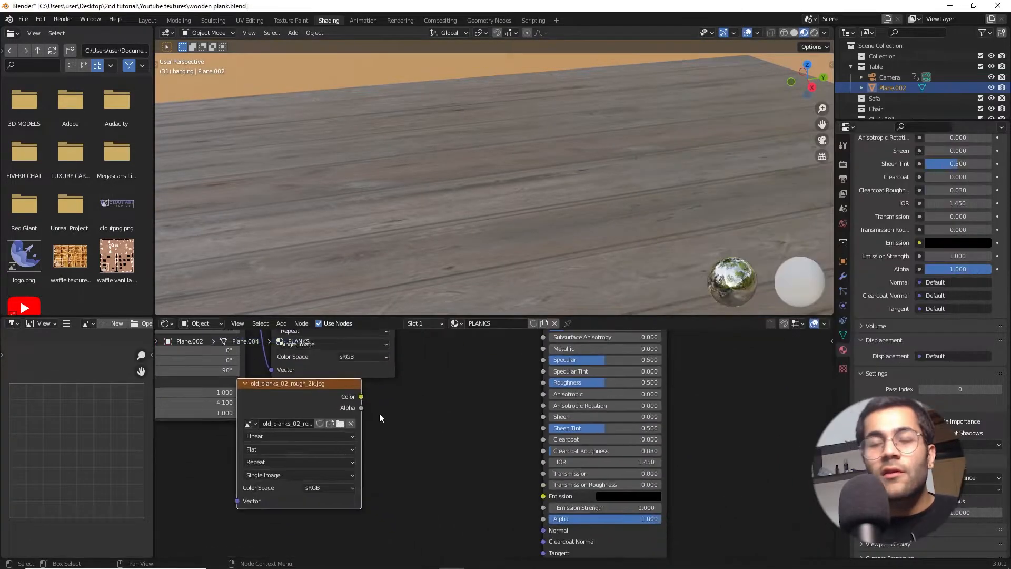
# Step: Drive Roughness with the roughness image through a ColorRamp and tighten its range
pyautogui.moveTo(541, 387); pyautogui.dragTo(543, 383)
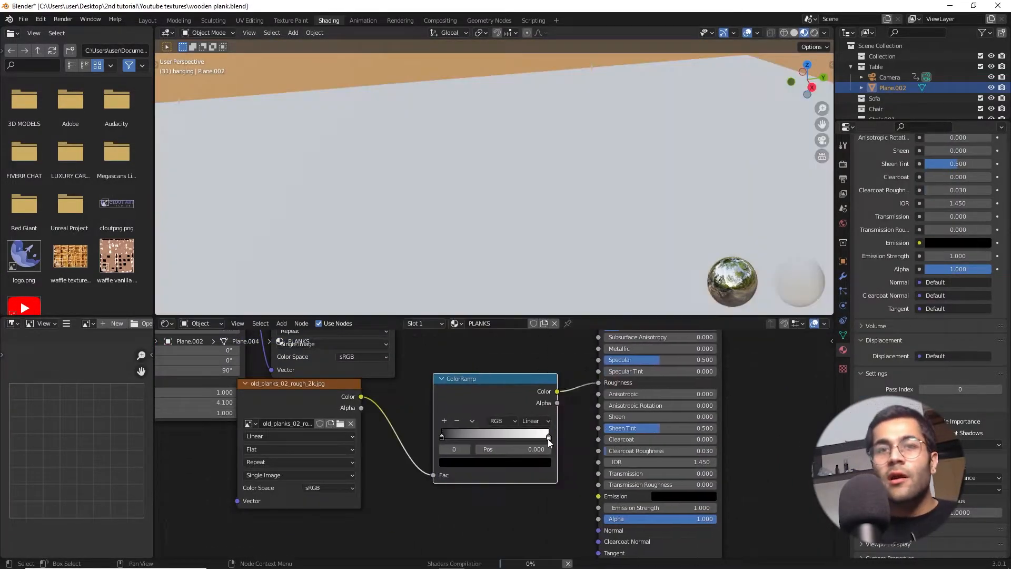
pyautogui.moveTo(499, 436); pyautogui.dragTo(403, 435)
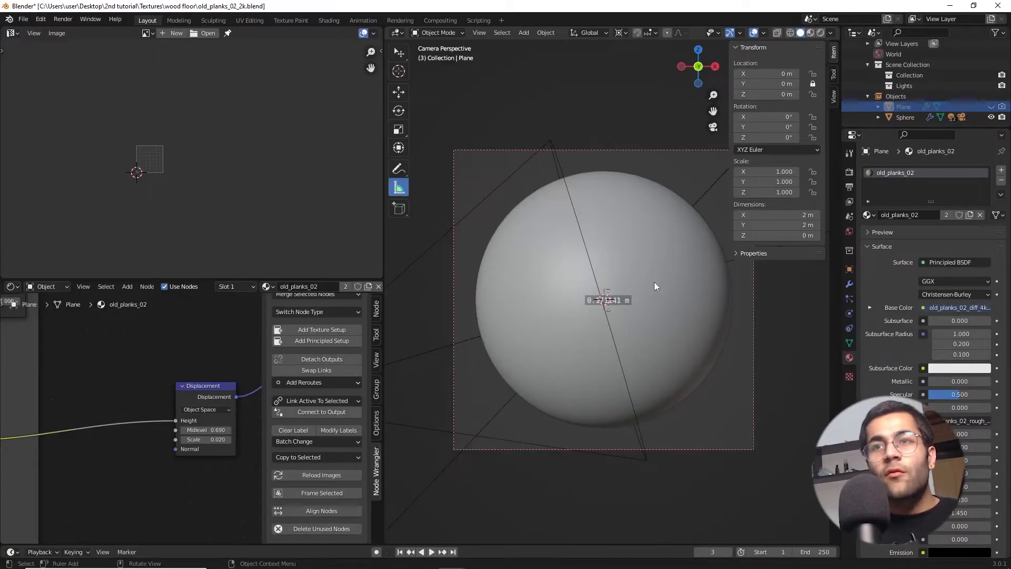
# Step: Copy the wood-textured sphere, paste it into the wooden plank room file and move it beside the room
pyautogui.click(653, 282)
pyautogui.press('z')
pyautogui.click(656, 386)
pyautogui.press('super')
pyautogui.moveTo(451, 559)
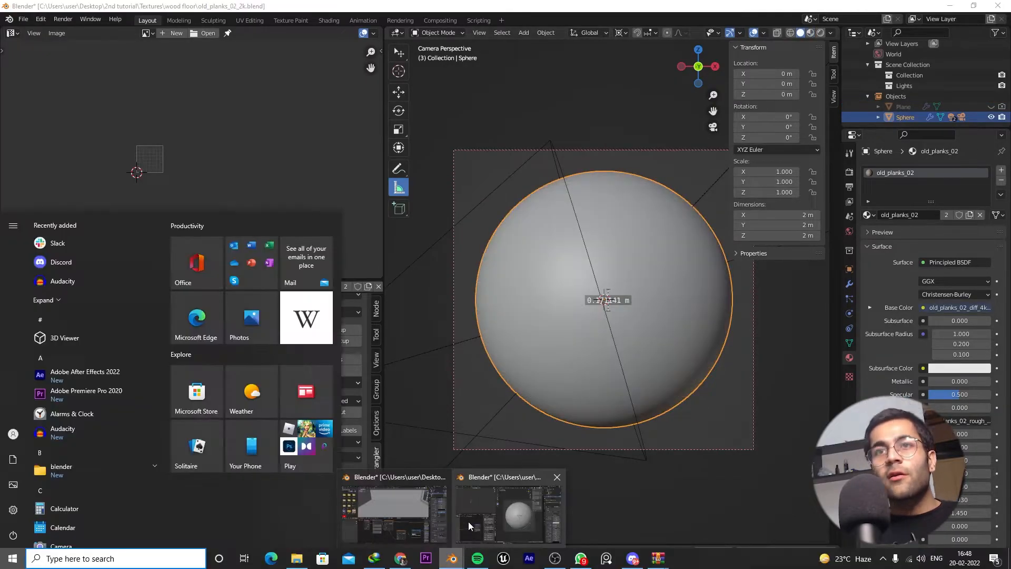
pyautogui.click(429, 516)
pyautogui.hotkey('ctrl', 'pageup')
pyautogui.hotkey('ctrl', 'v')
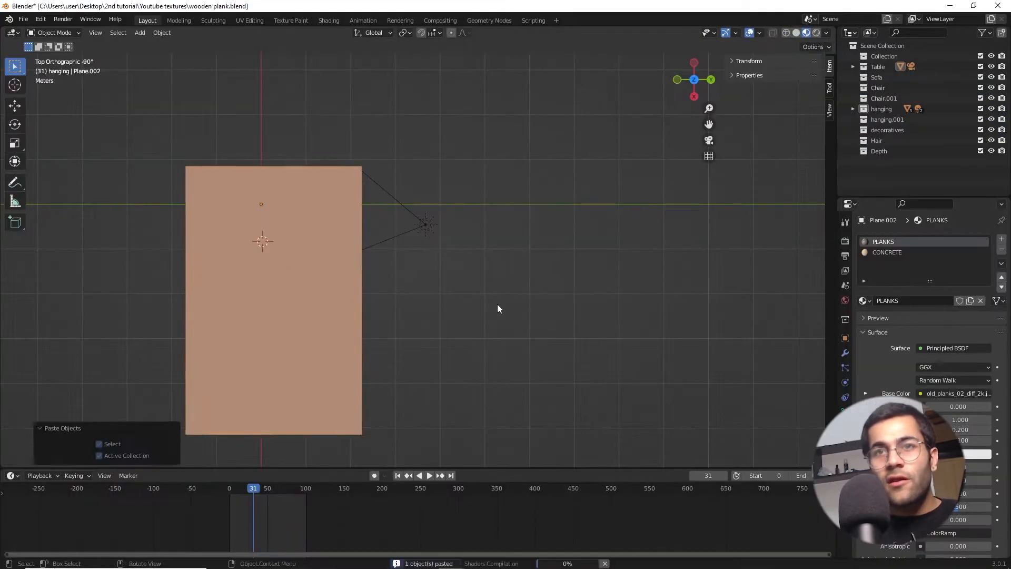
pyautogui.press('g')
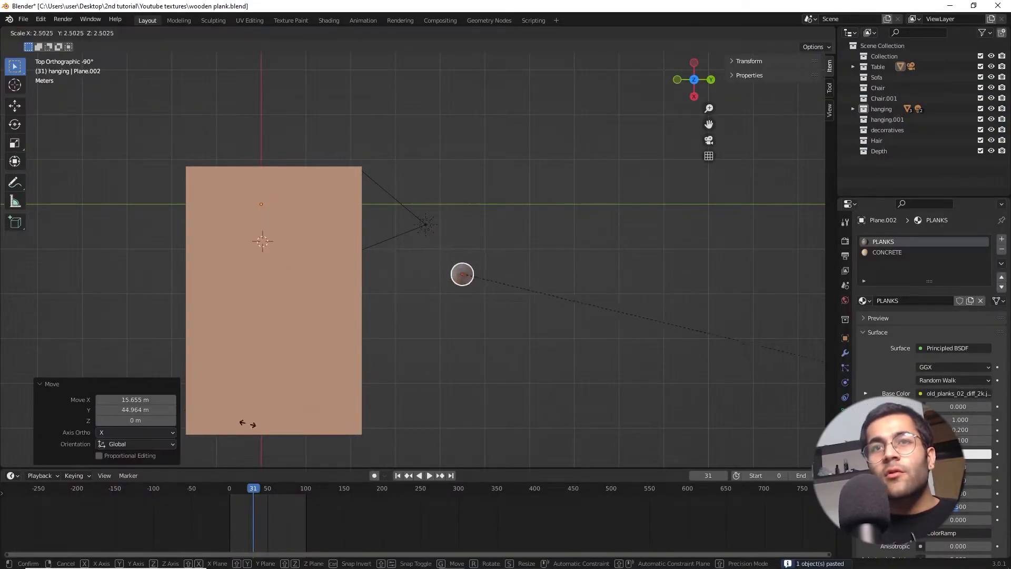
# Step: Assign the old_planks_02 material to the floor and preview it rendered through the camera
pyautogui.moveTo(661, 411); pyautogui.dragTo(601, 269, button='middle')
pyautogui.scroll(3, 553, 261)
pyautogui.scroll(3, 553, 261)
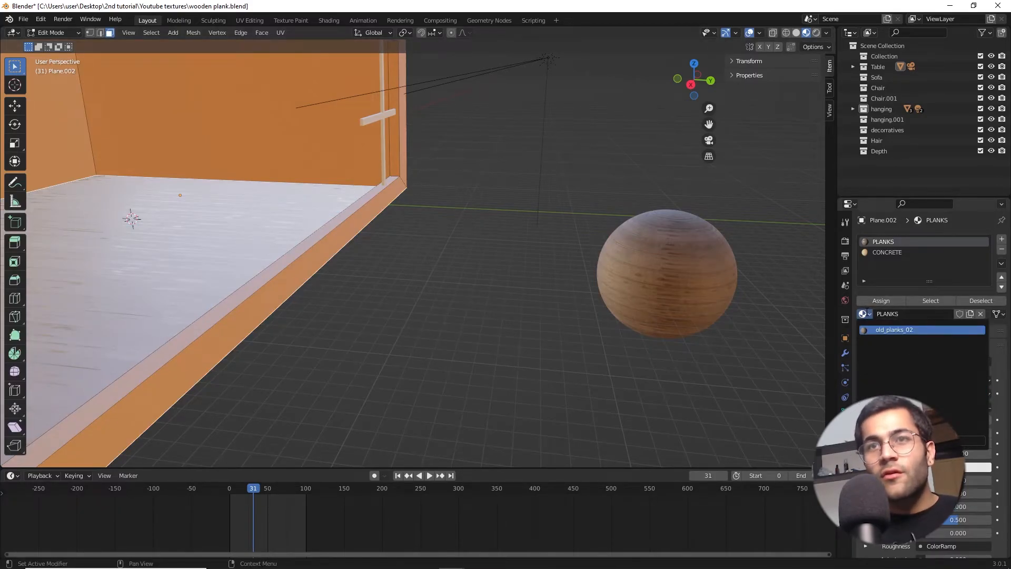
pyautogui.press('Return')
pyautogui.press('Tab')
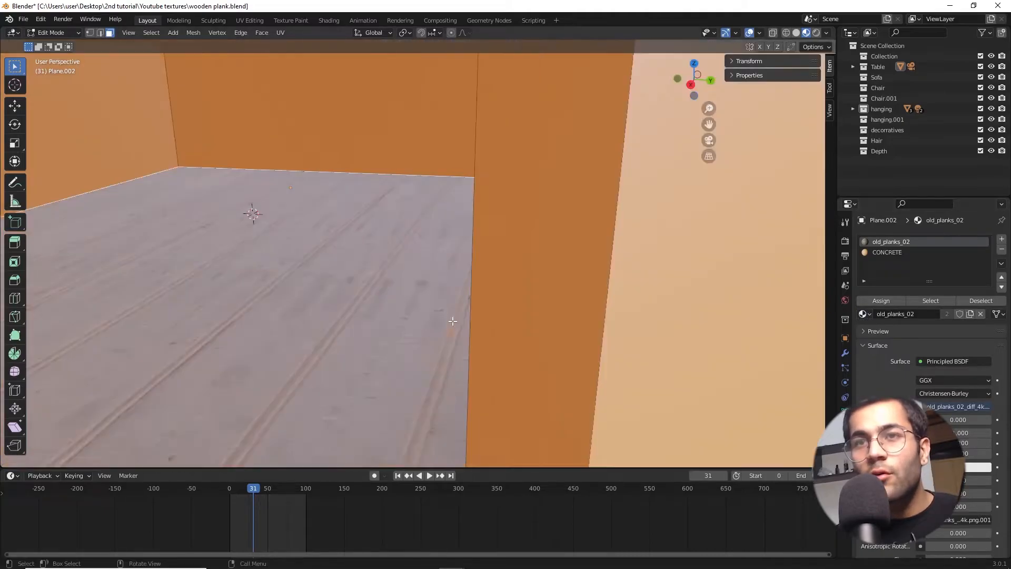
pyautogui.scroll(5, 329, 318)
pyautogui.moveTo(329, 318)
pyautogui.mouseDown(button='middle')
pyautogui.moveTo(386, 330)
pyautogui.moveTo(390, 322)
pyautogui.mouseUp(button='middle')
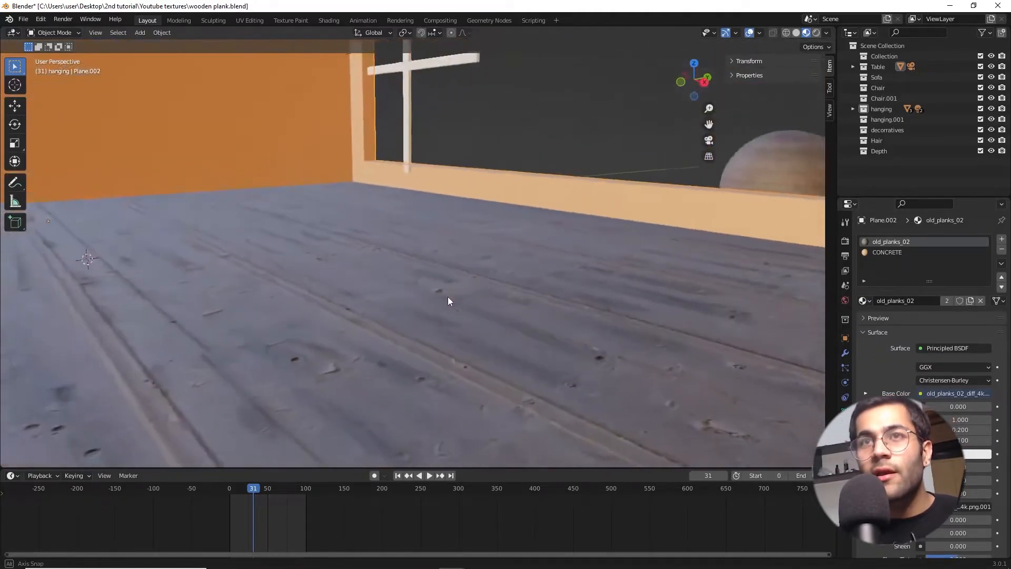
pyautogui.press('KP_0')
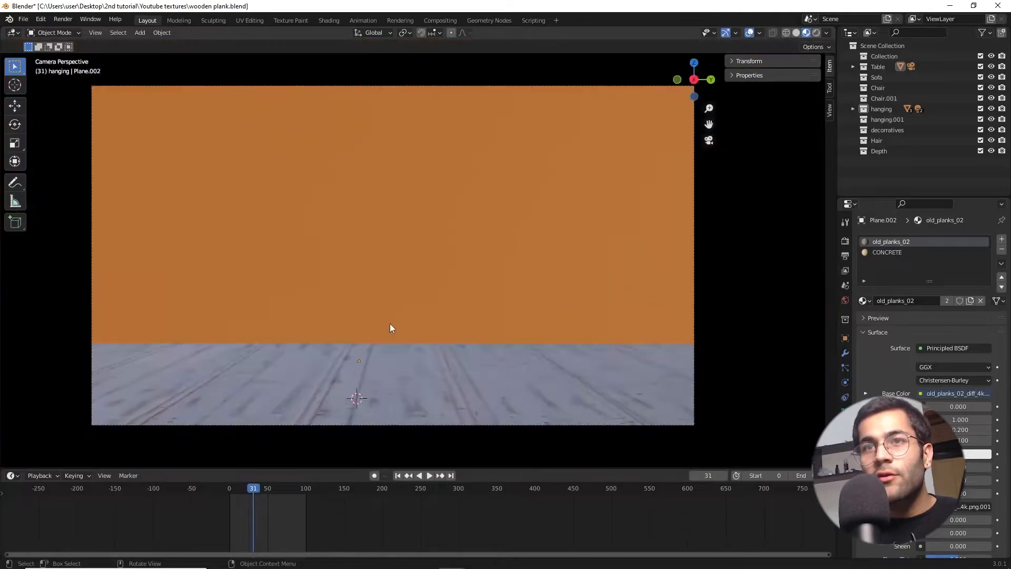
pyautogui.click(443, 300)
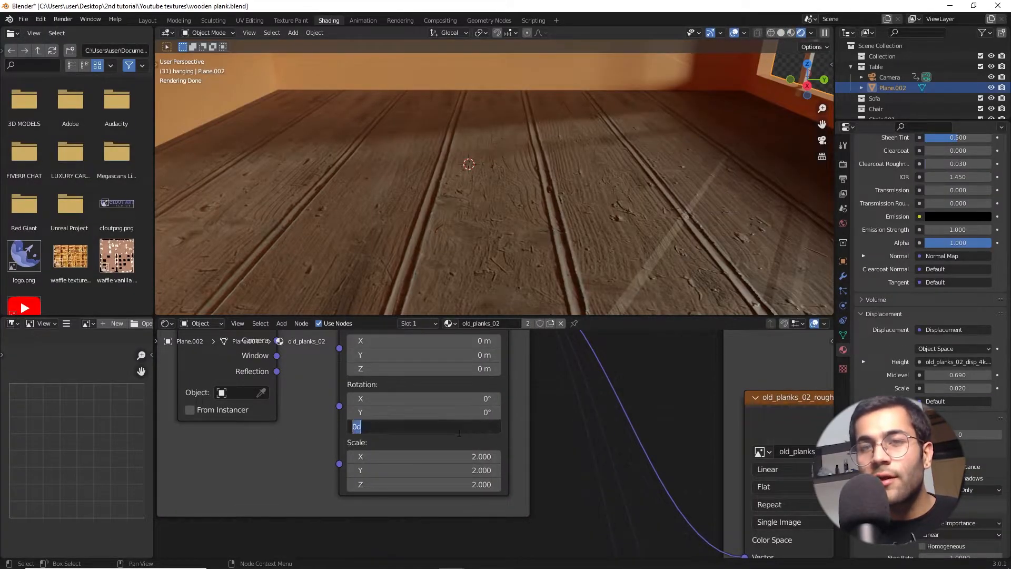
pyautogui.write('90')
# Step: Rotate the plank texture 90° on Z, raise Scale Y for narrower planks, and cut the roughness map link
pyautogui.press('Return')
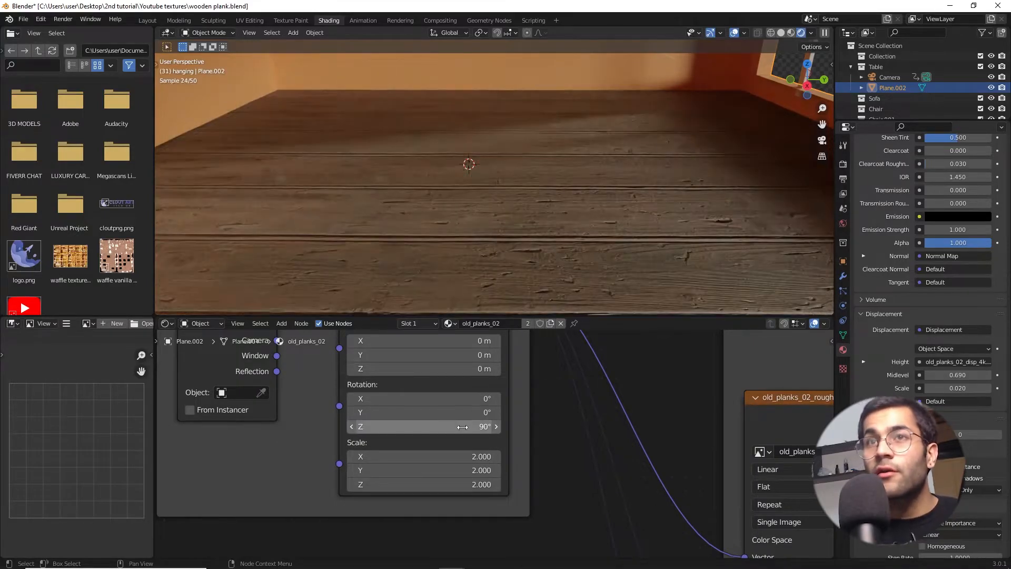
pyautogui.moveTo(442, 470); pyautogui.dragTo(490, 471)
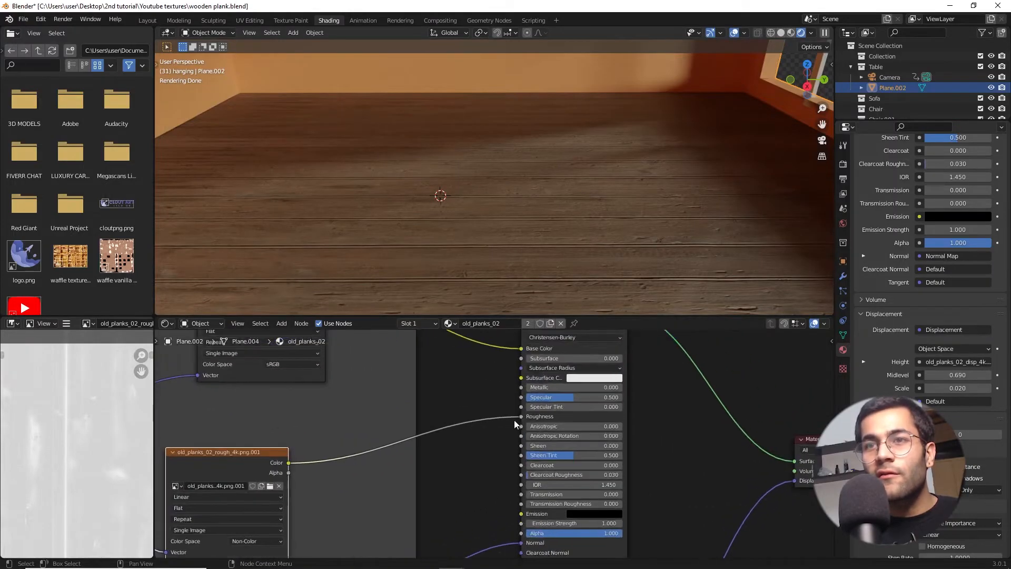
pyautogui.moveTo(521, 416); pyautogui.dragTo(450, 431)
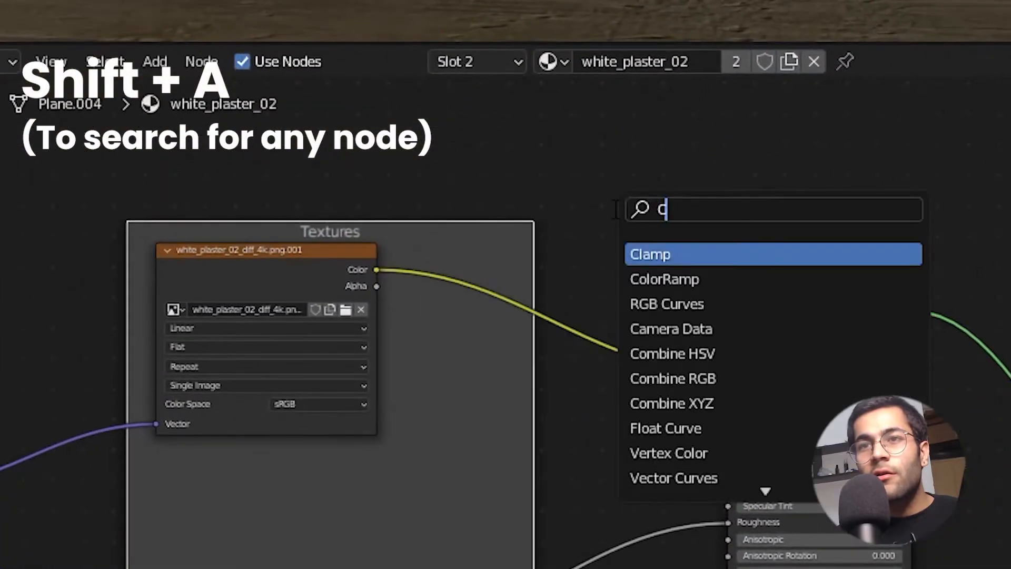
# Step: Insert a ColorRamp node on the plaster texture's link into Principled BSDF Base Color
pyautogui.click(664, 254)
pyautogui.click(552, 280)
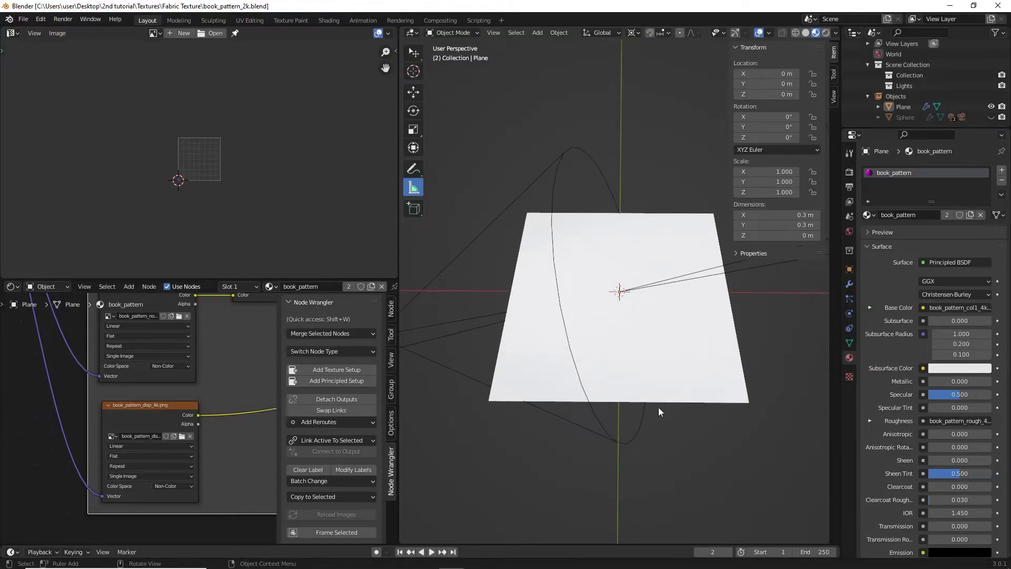
pyautogui.scroll(1, 721, 439)
pyautogui.scroll(3, 711, 431)
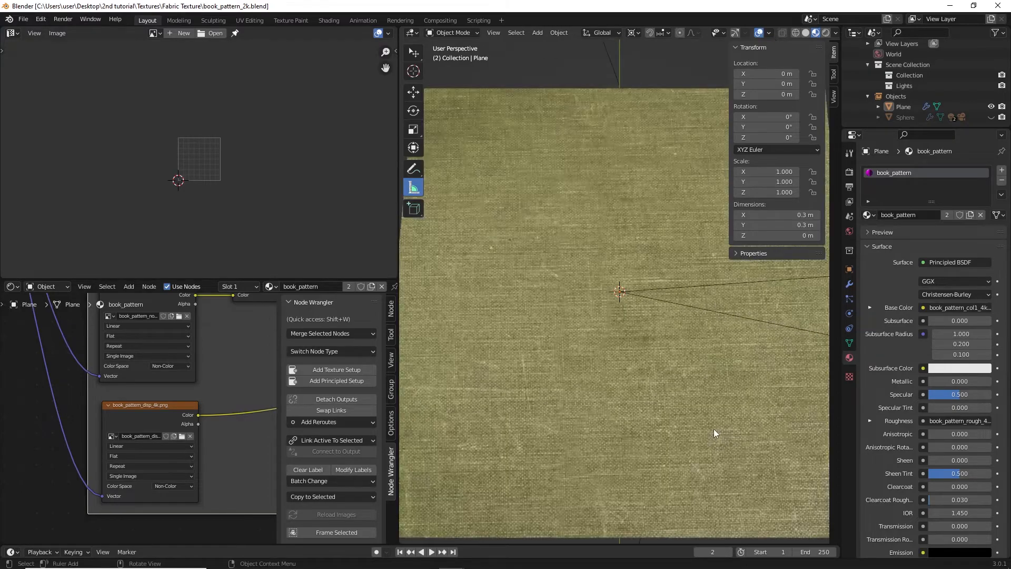
# Step: Select the fabric-textured plane carrying the book_pattern material for copying
pyautogui.click(713, 430)
pyautogui.scroll(-1, 714, 429)
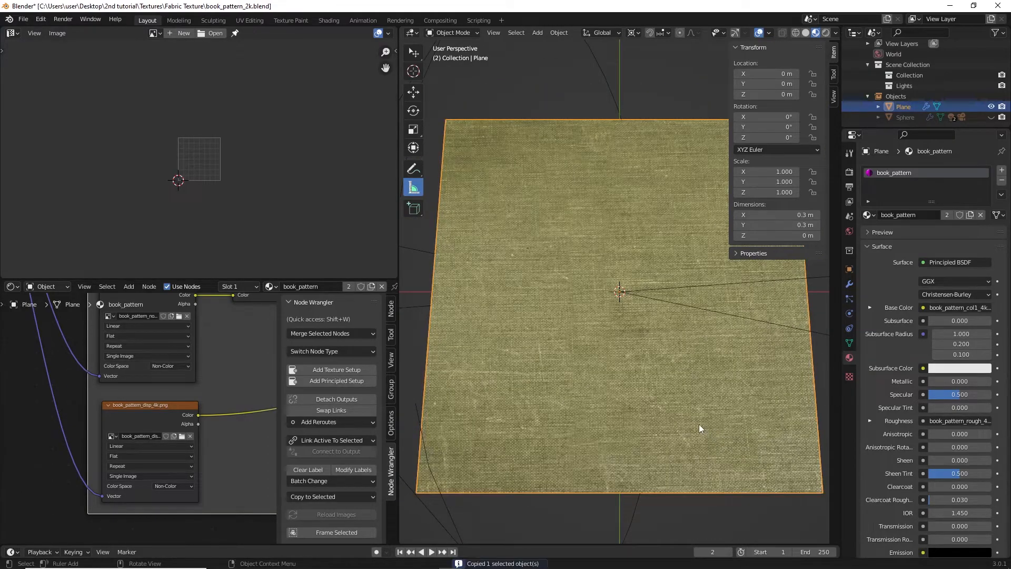
pyautogui.scroll(-2, 699, 424)
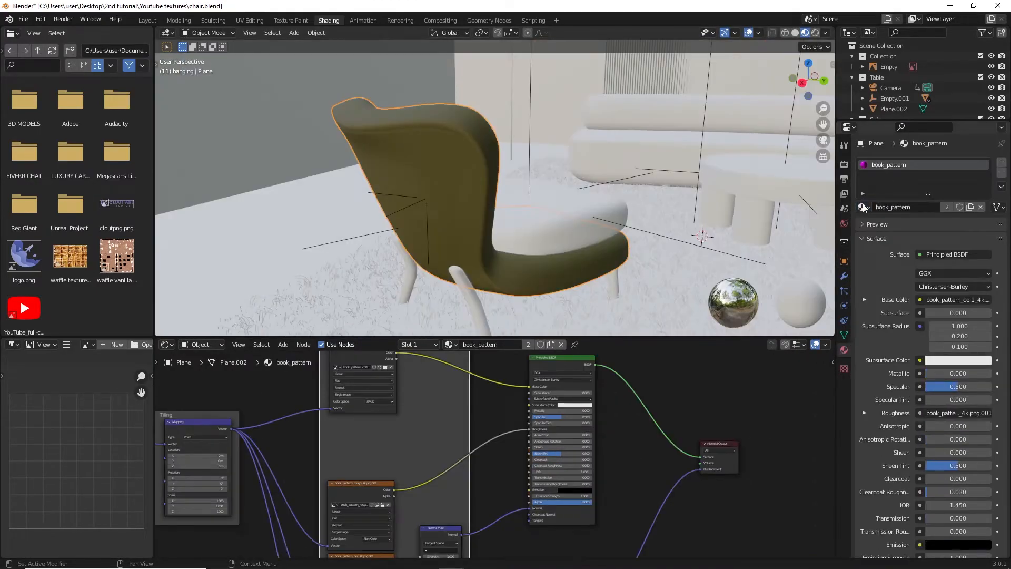
pyautogui.scroll(5, 467, 186)
# Step: Smart UV Project the chair shell and return to Object Mode to see the woven fabric
pyautogui.moveTo(516, 198)
pyautogui.mouseDown(button='middle')
pyautogui.moveTo(525, 158)
pyautogui.moveTo(470, 188)
pyautogui.moveTo(466, 225)
pyautogui.moveTo(398, 213)
pyautogui.moveTo(467, 216)
pyautogui.moveTo(399, 233)
pyautogui.moveTo(380, 154)
pyautogui.mouseUp(button='middle')
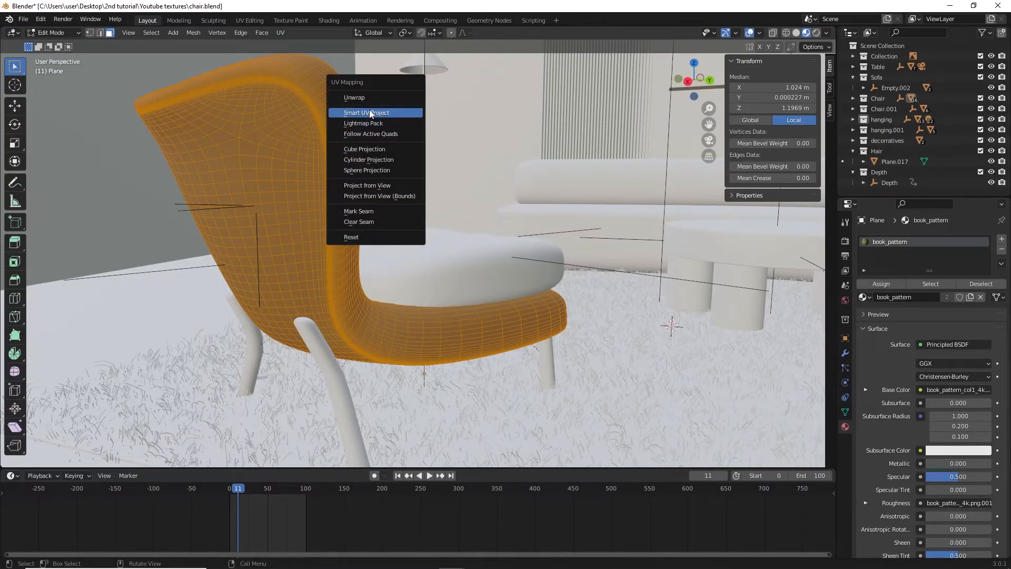
pyautogui.click(369, 112)
pyautogui.click(408, 188)
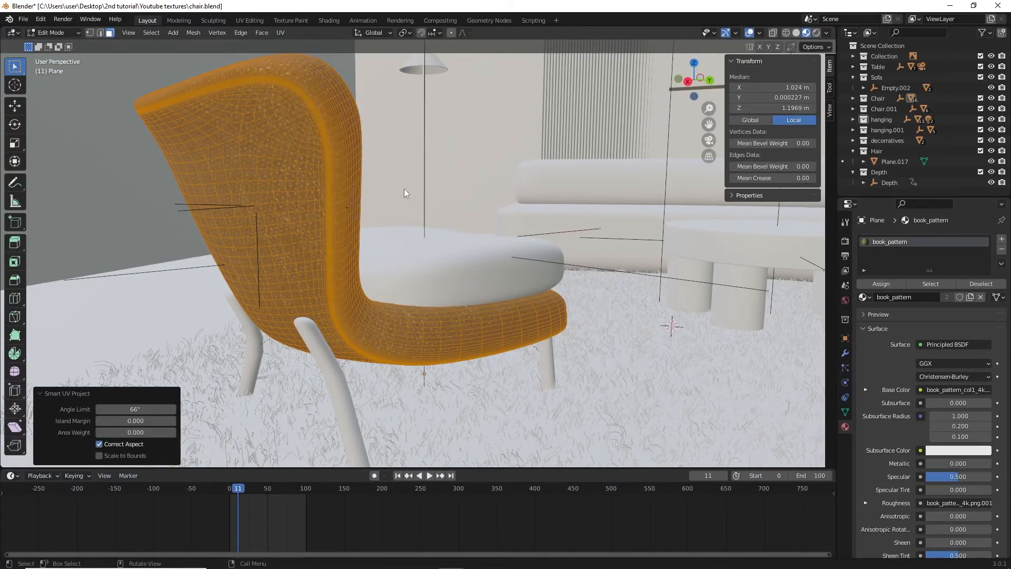
pyautogui.press('Tab')
pyautogui.moveTo(404, 189); pyautogui.dragTo(412, 193, button='middle')
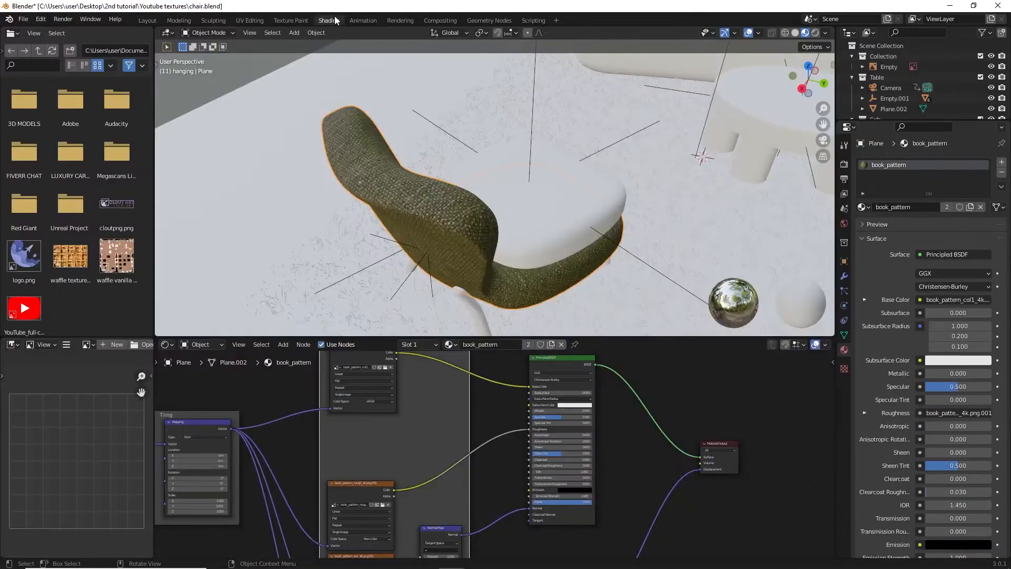
pyautogui.scroll(2, 493, 453)
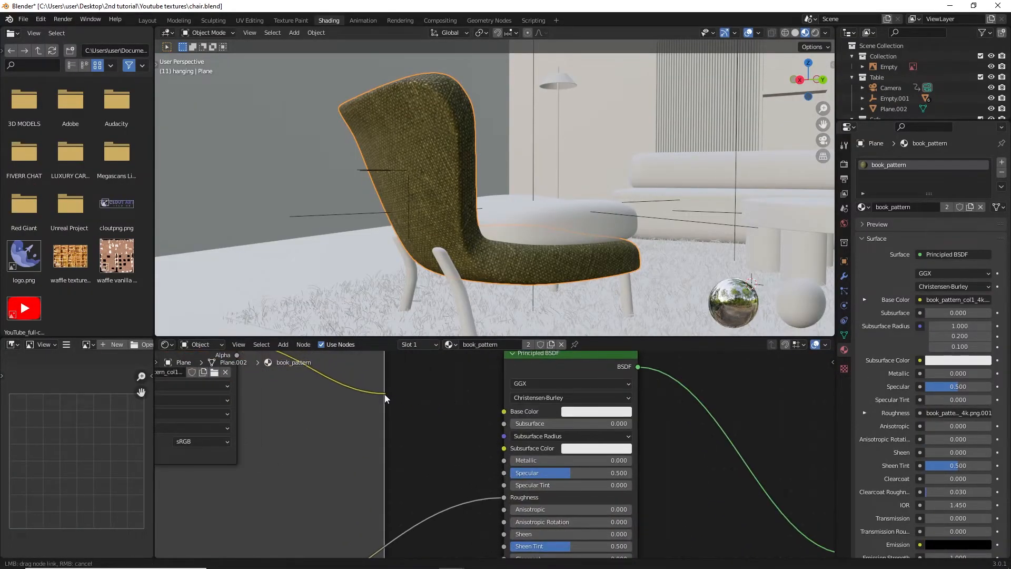
# Step: Cut the green colour texture from Base Color, leaving the chair a plain cream tone
pyautogui.keyDown('ctrl'); pyautogui.moveTo(385, 394); pyautogui.dragTo(457, 411); pyautogui.keyUp('ctrl')
pyautogui.scroll(3, 440, 245)
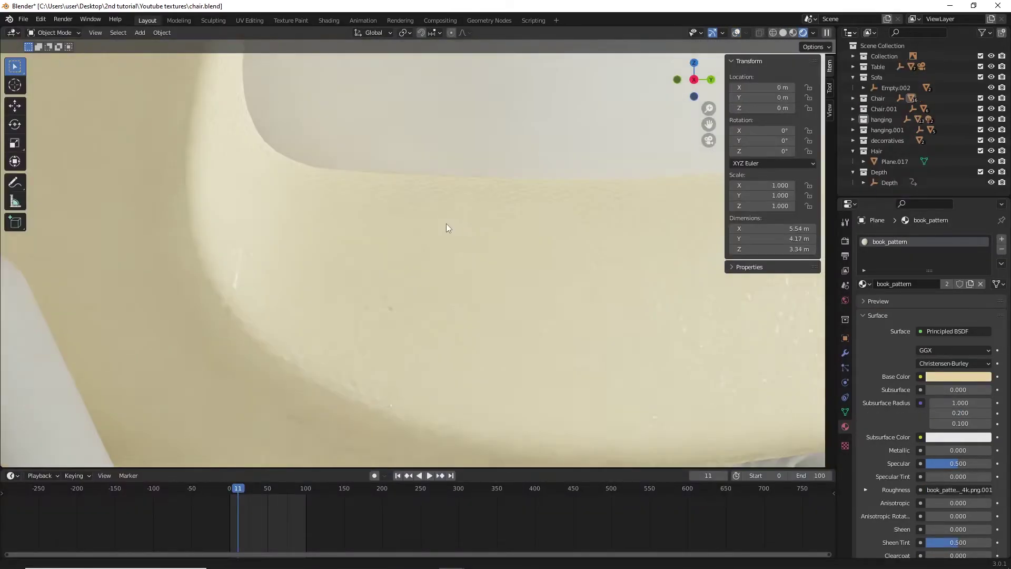
pyautogui.moveTo(446, 223); pyautogui.dragTo(640, 295, button='middle')
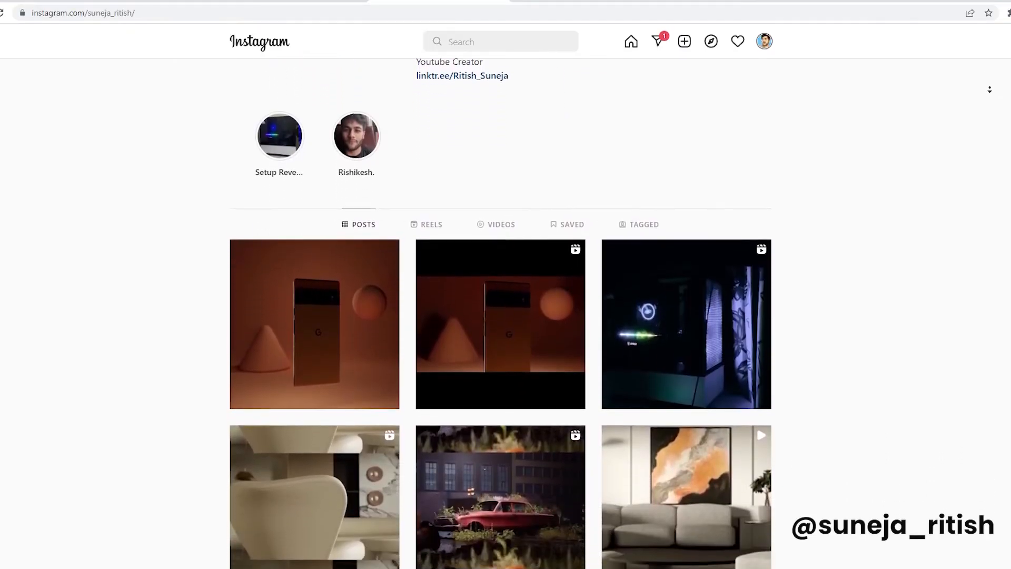
pyautogui.scroll(-3, 500, 316)
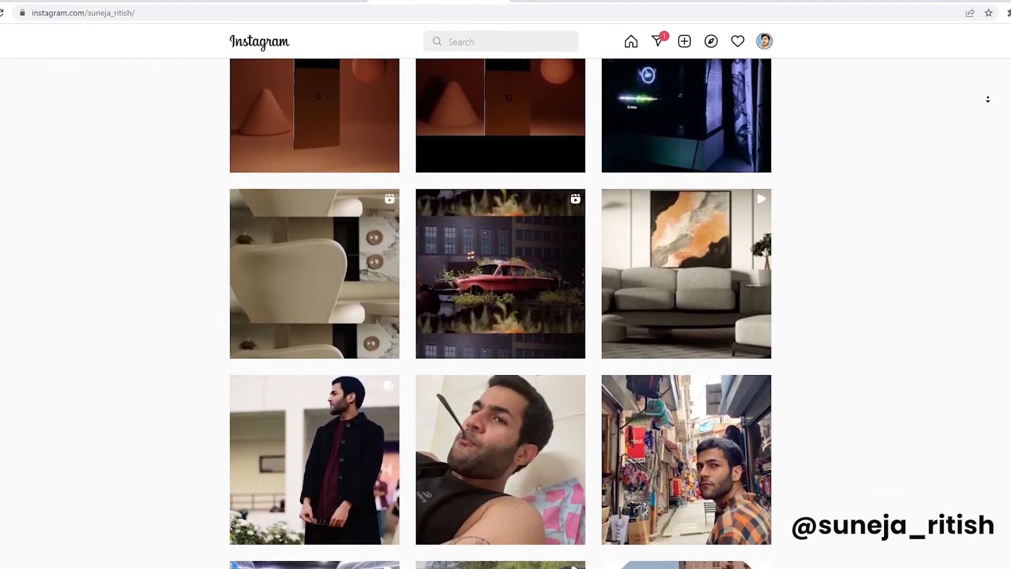